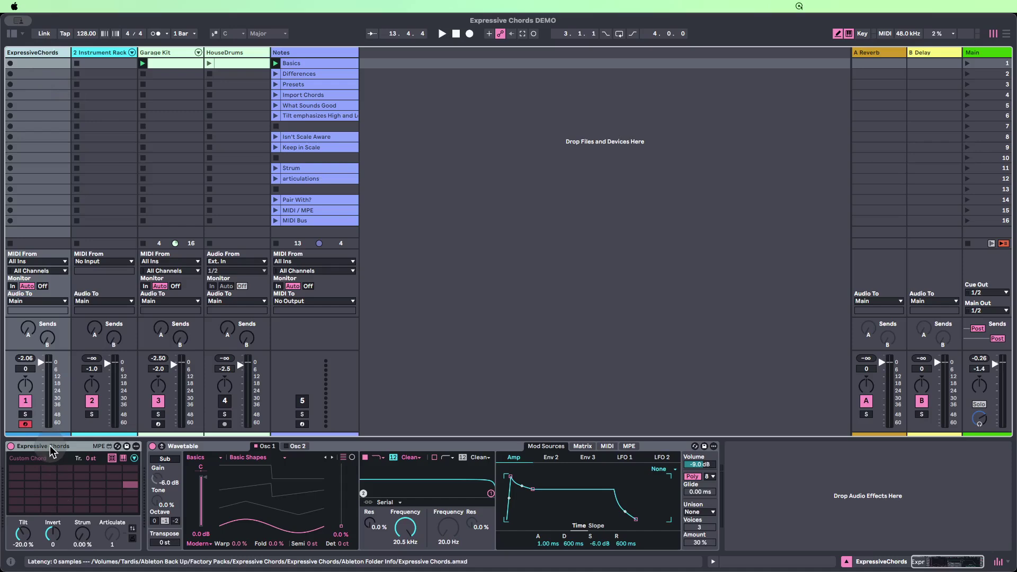
# Play the session briefly to hear the chord track with the Garage Kit drums, leaving the ExpressiveChords track selected
pyautogui.click(50, 446)
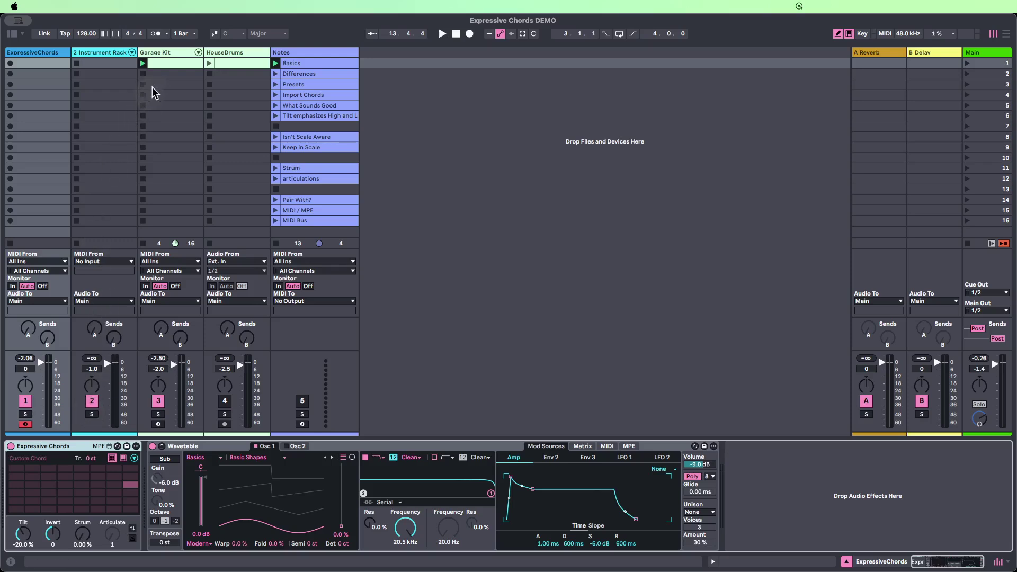
pyautogui.click(441, 34)
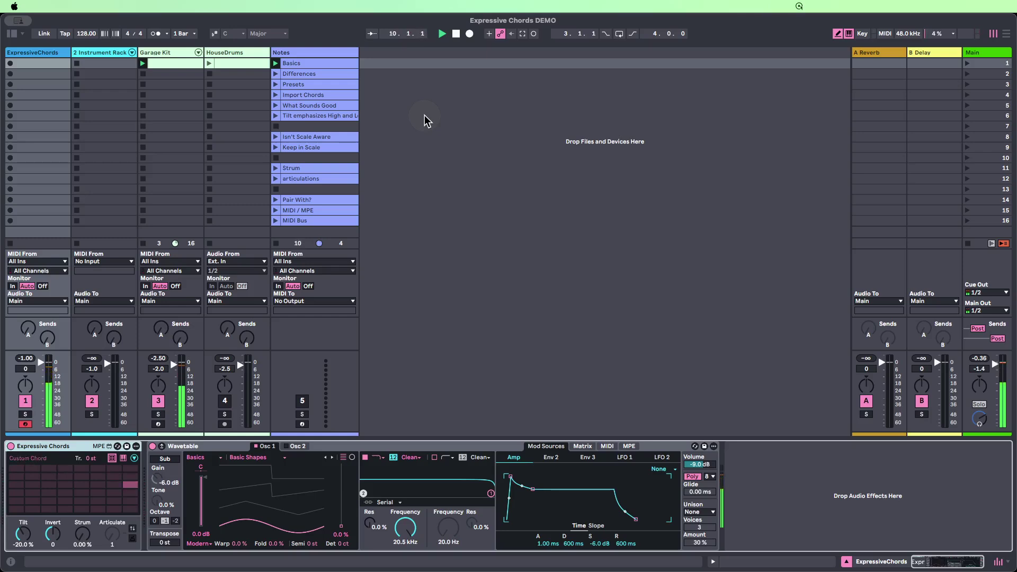
pyautogui.click(39, 53)
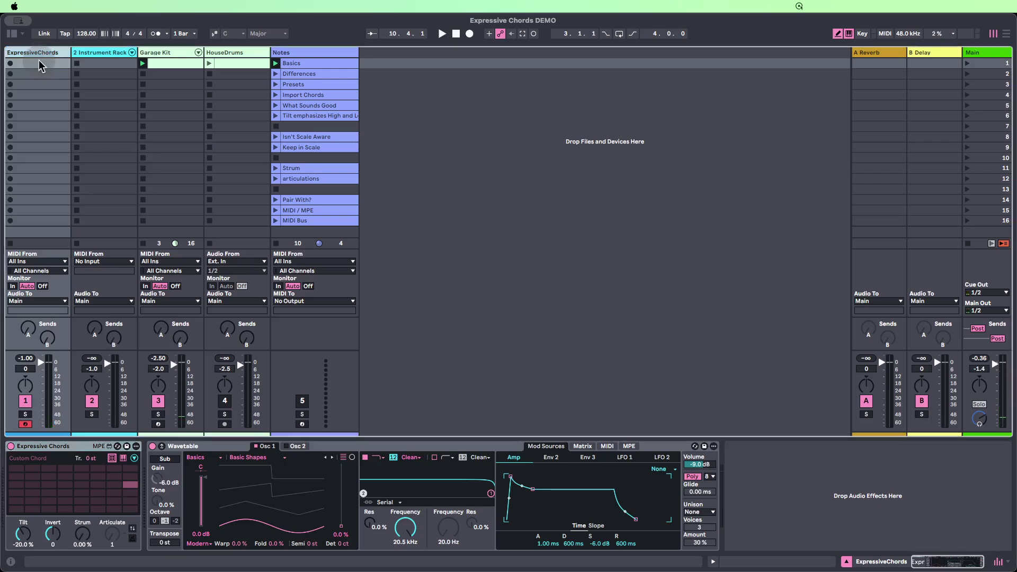
# Select the Expressive Chords device, bypass it, and switch it back on
pyautogui.click(43, 446)
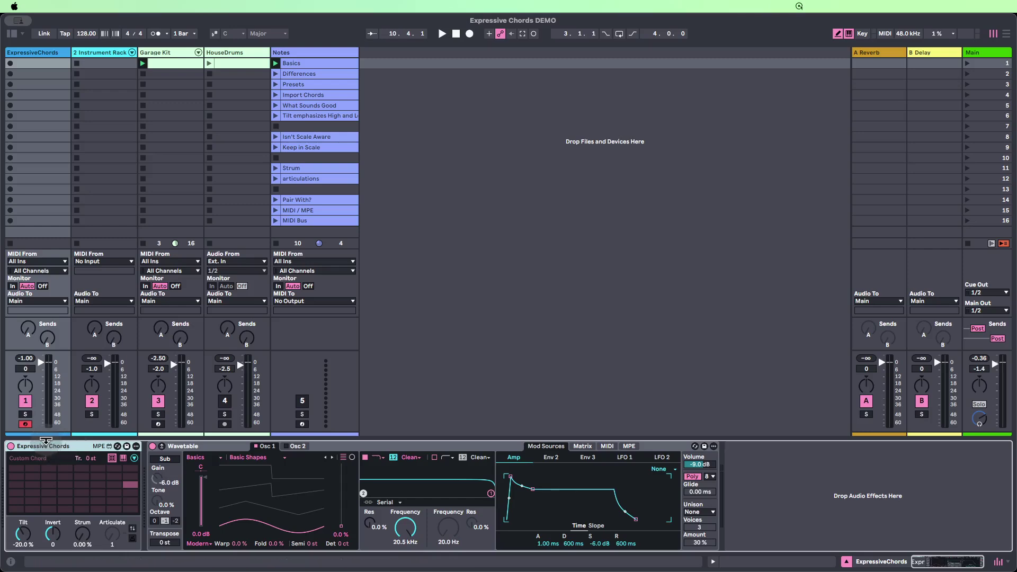
pyautogui.click(11, 446)
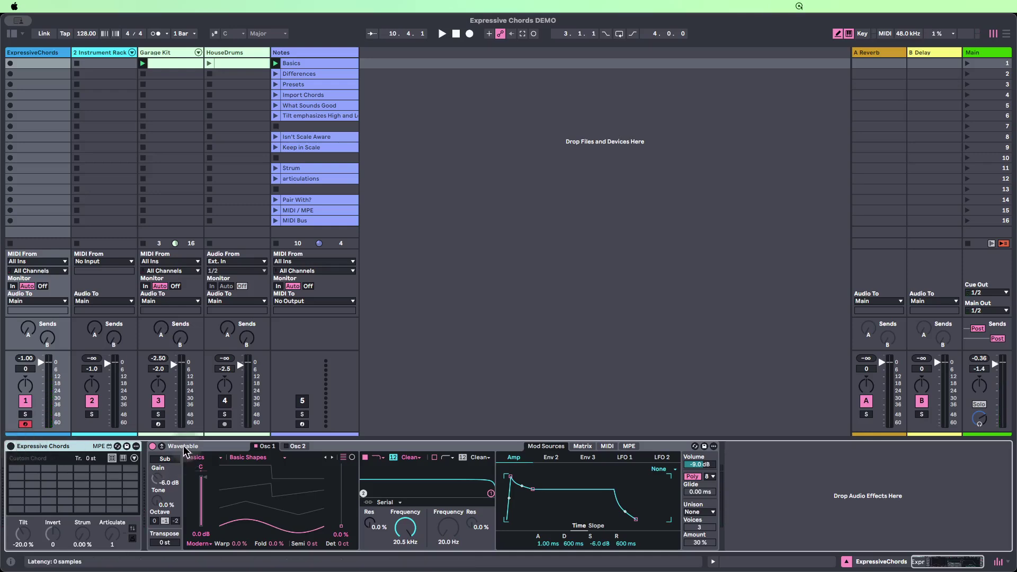
pyautogui.click(10, 447)
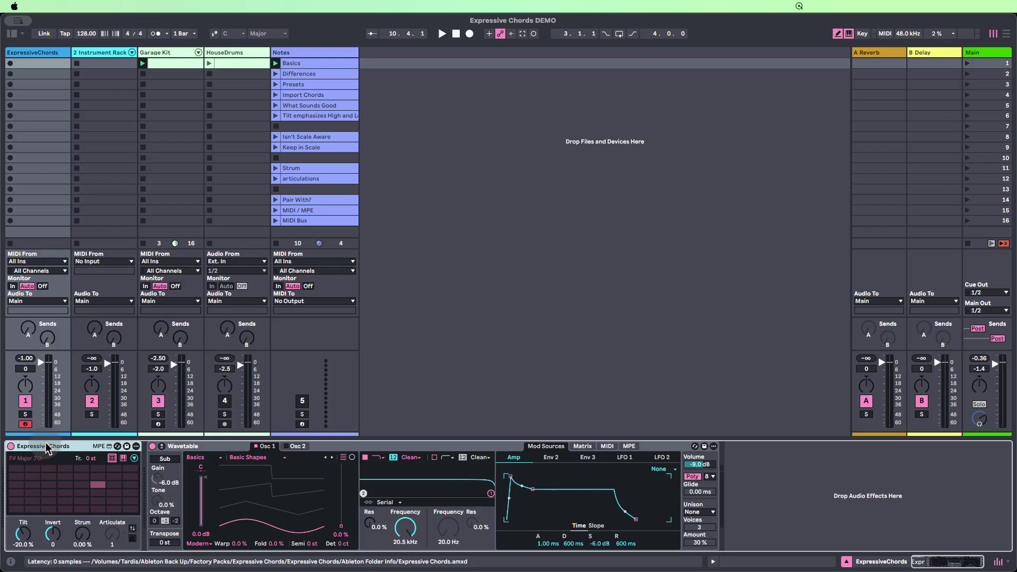
# Compare the grid and keyboard views of Expressive Chords, ending in the keyboard view to examine the chord notes
pyautogui.click(123, 459)
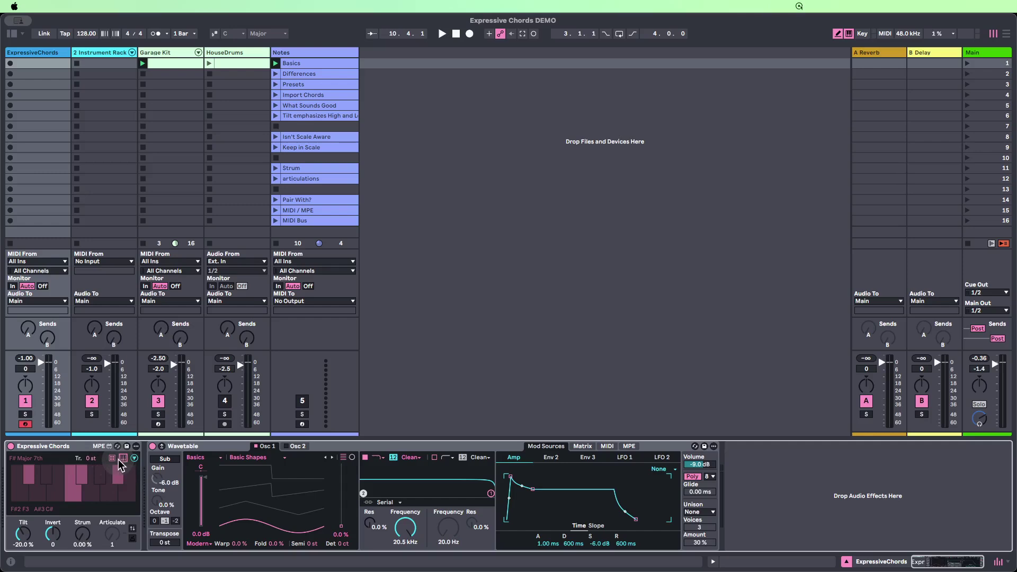
pyautogui.click(112, 458)
pyautogui.click(124, 459)
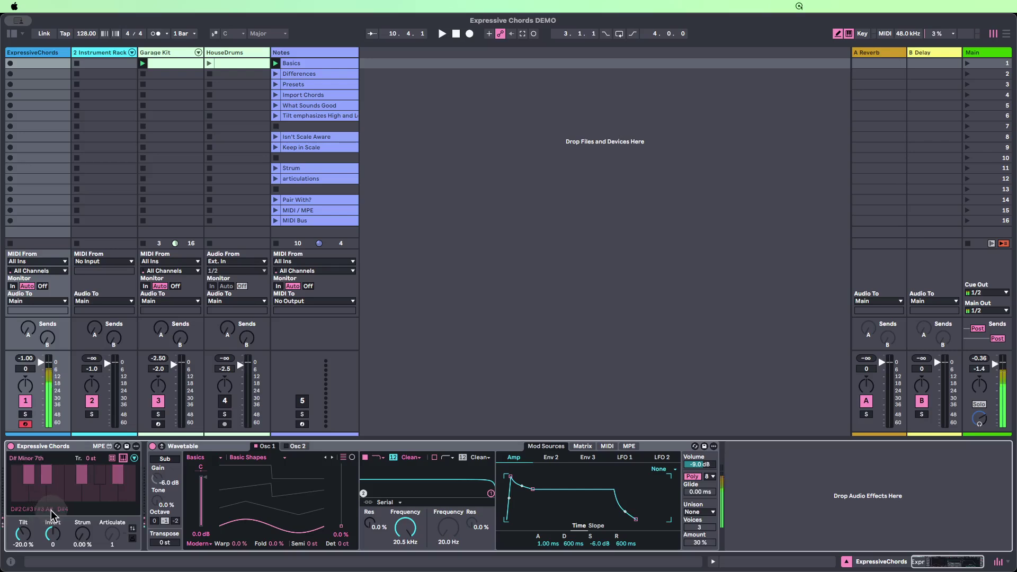
pyautogui.click(47, 481)
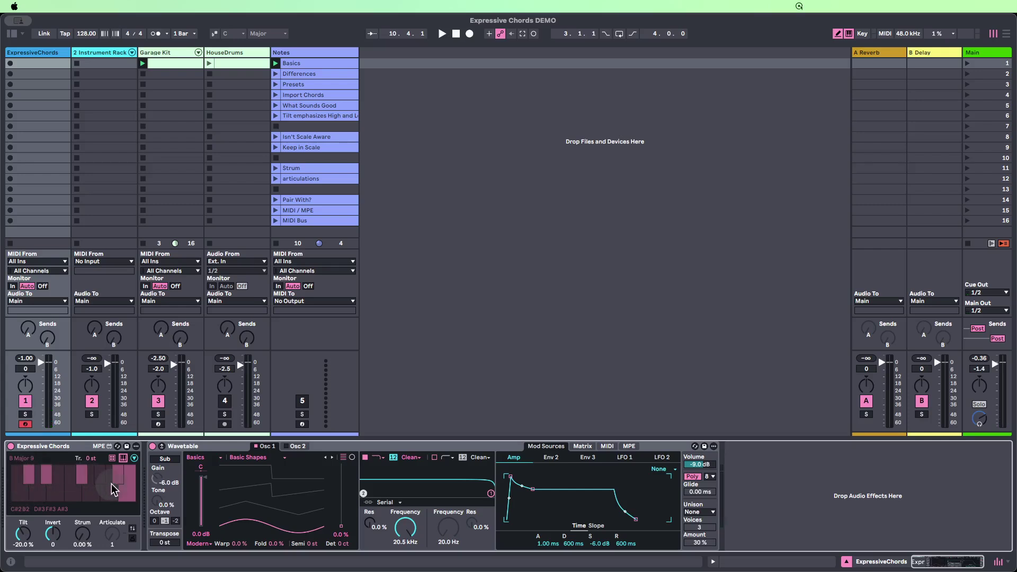
# Return Expressive Chords to its grid view and audition several chord cells, ending on A Minor 7th
pyautogui.click(111, 458)
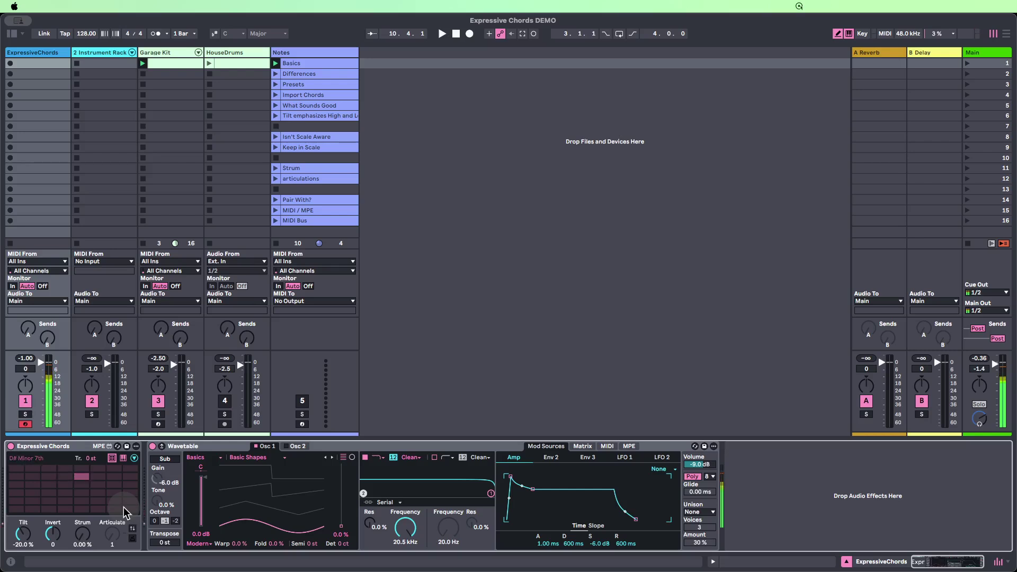
pyautogui.click(97, 501)
pyautogui.click(88, 476)
pyautogui.click(102, 484)
pyautogui.click(130, 484)
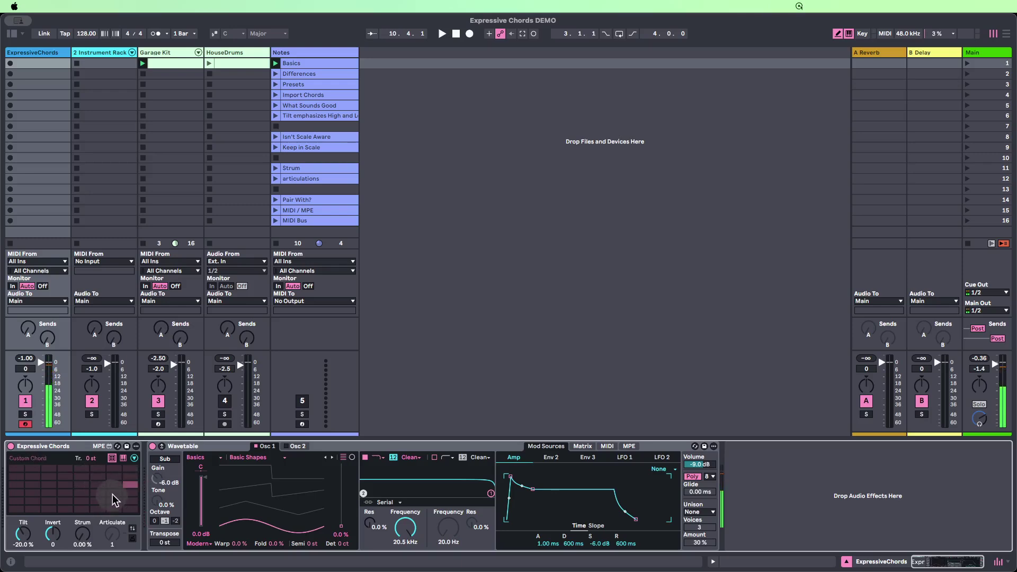
pyautogui.click(113, 494)
pyautogui.click(97, 499)
pyautogui.click(132, 484)
pyautogui.click(129, 480)
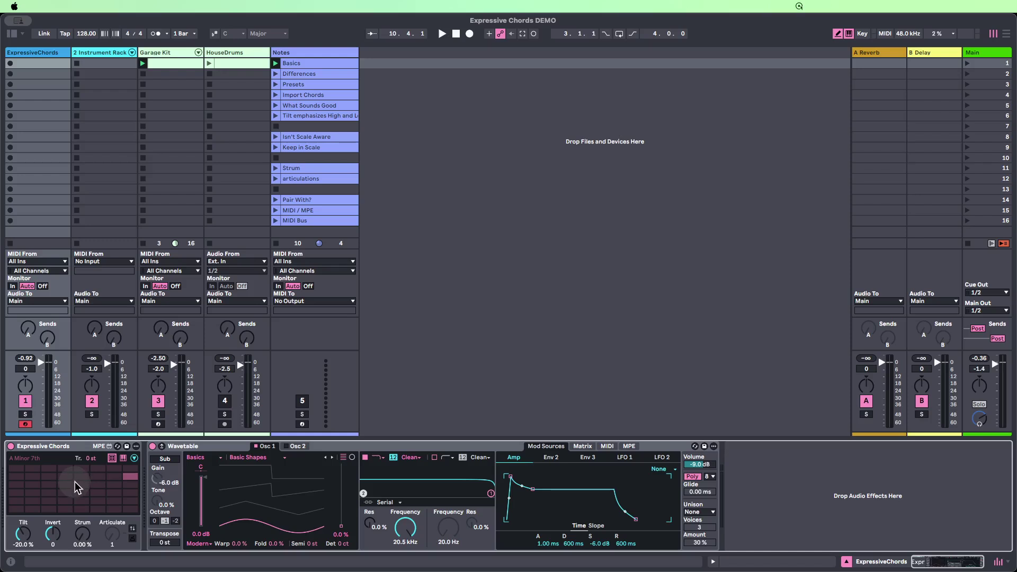
# Show the chords in the keyboard view, try transposing them by +2 st, and set the transposition back to 0 st
pyautogui.click(123, 461)
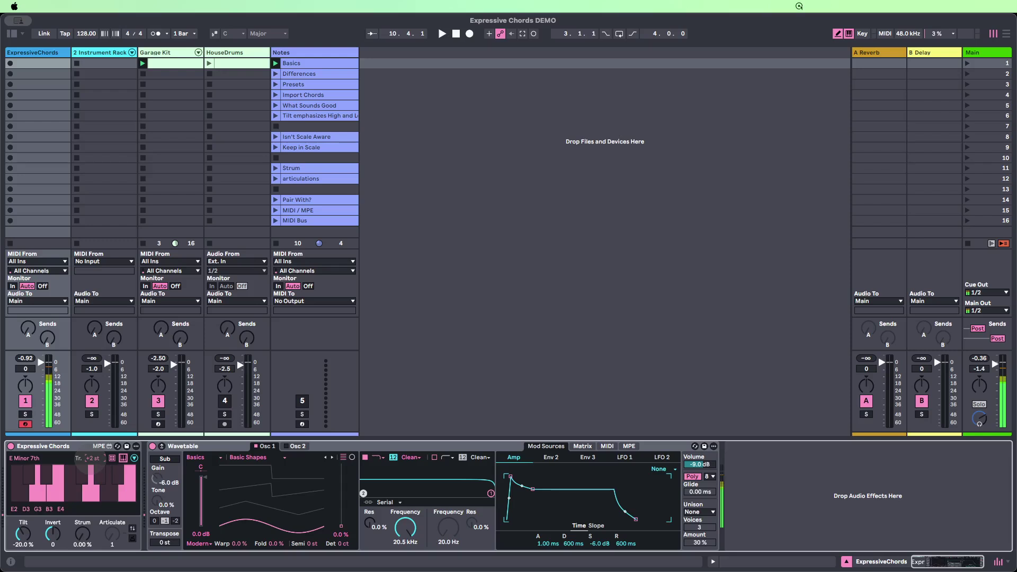
pyautogui.moveTo(91, 460); pyautogui.dragTo(95, 506)
pyautogui.moveTo(93, 459); pyautogui.dragTo(88, 494)
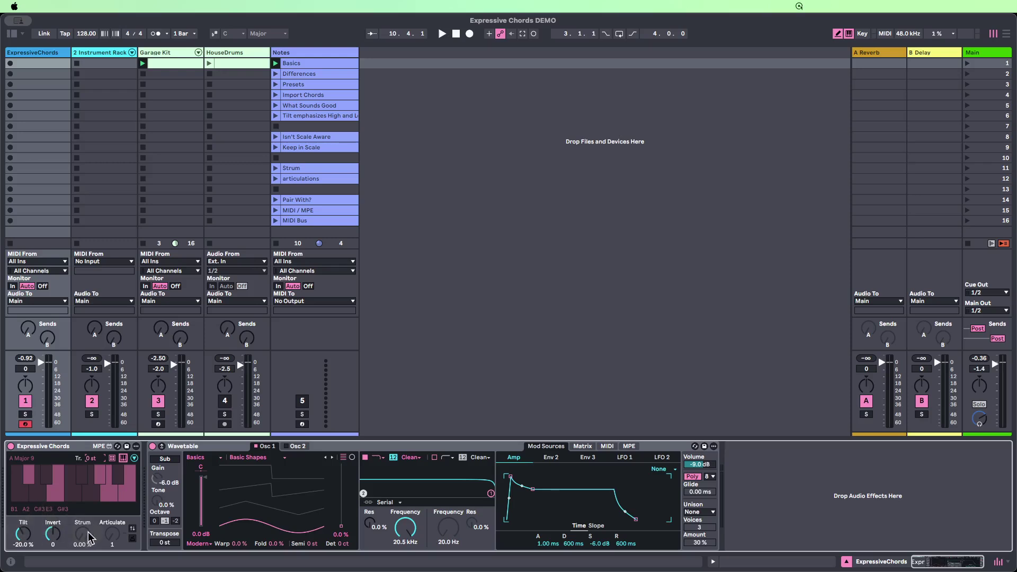
# Try Tilt at -100% and 100% in Expressive Chords, and set it back to -20%
pyautogui.click(20, 540)
pyautogui.scroll(5, 24, 544)
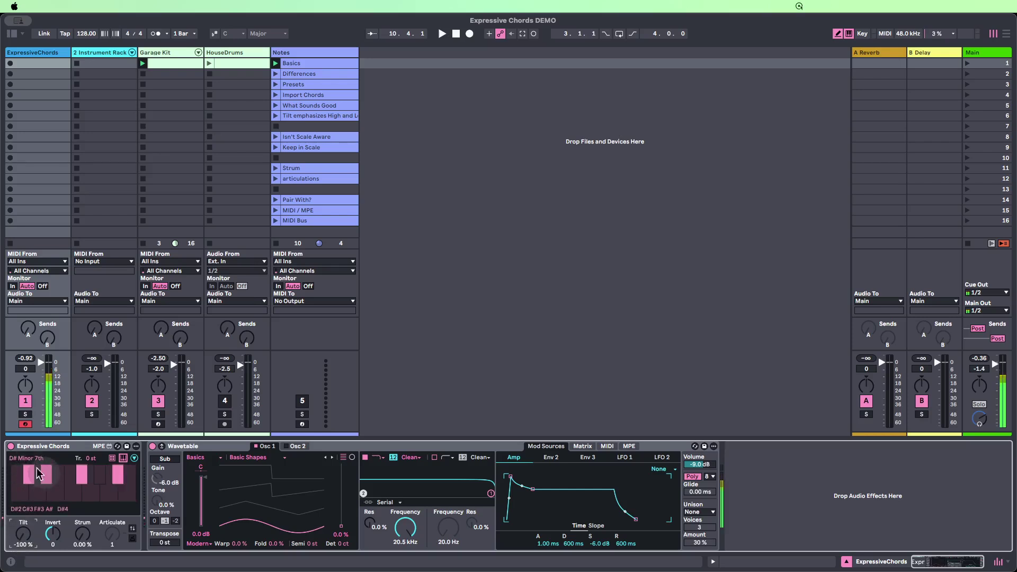
pyautogui.moveTo(25, 535); pyautogui.dragTo(22, 438)
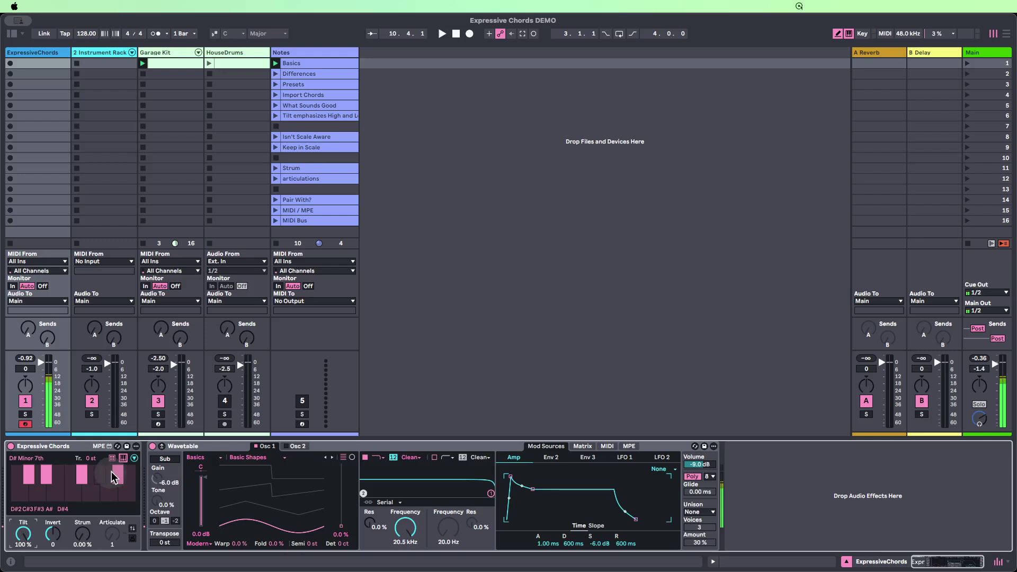
pyautogui.moveTo(23, 540); pyautogui.dragTo(26, 548)
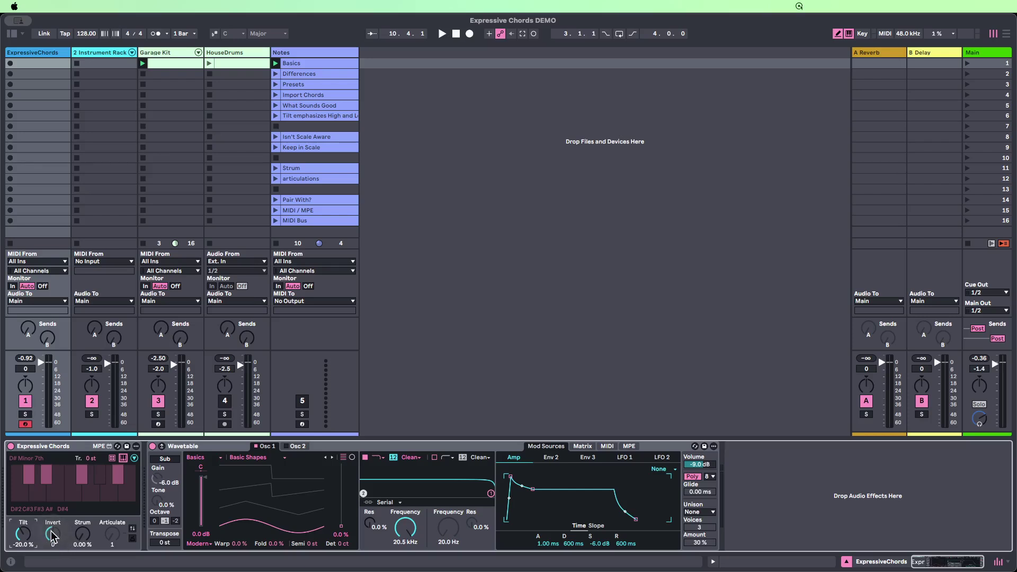
# Play the D# Minor 7th chord with different Invert values, including -1, and return Invert to 0
pyautogui.press('e')
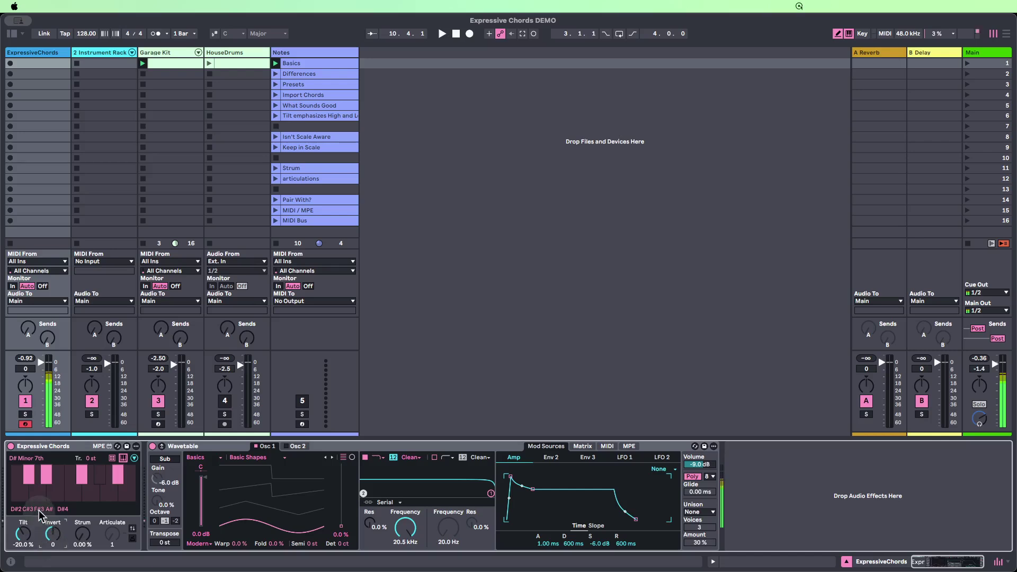
pyautogui.press('e')
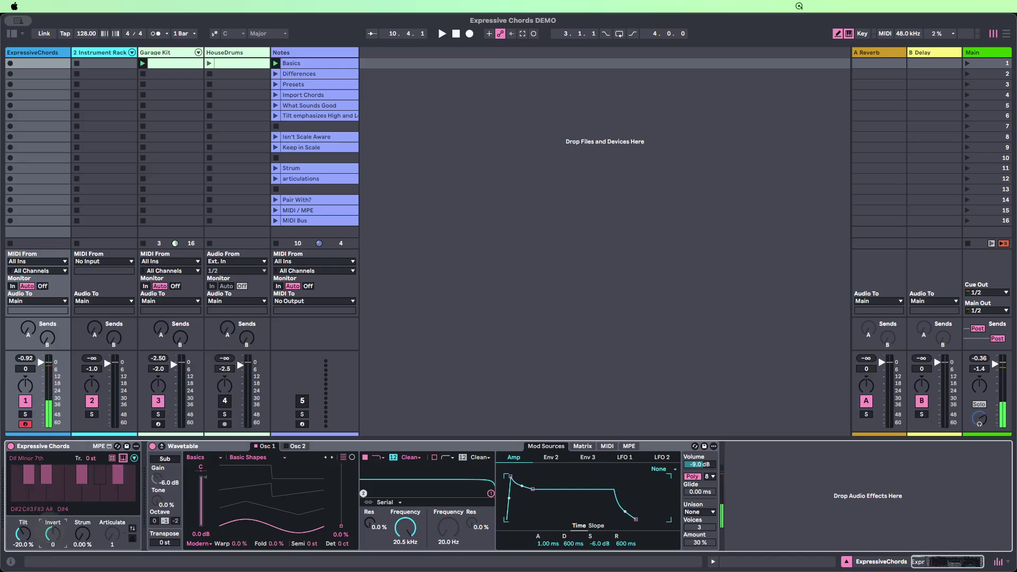
pyautogui.moveTo(52, 529); pyautogui.dragTo(49, 510)
pyautogui.press('e')
pyautogui.moveTo(53, 534); pyautogui.dragTo(48, 536)
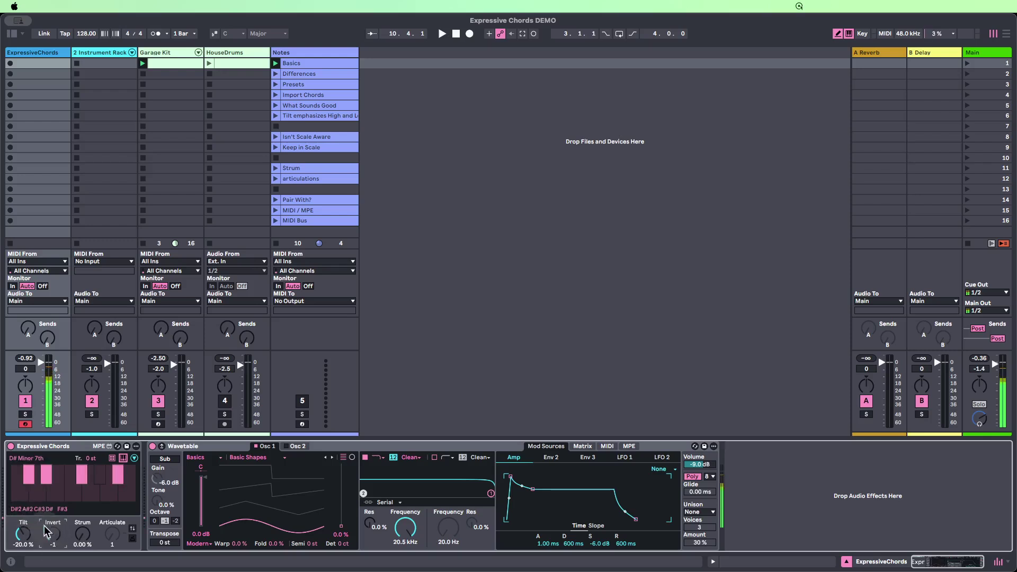
pyautogui.moveTo(55, 537); pyautogui.dragTo(55, 534)
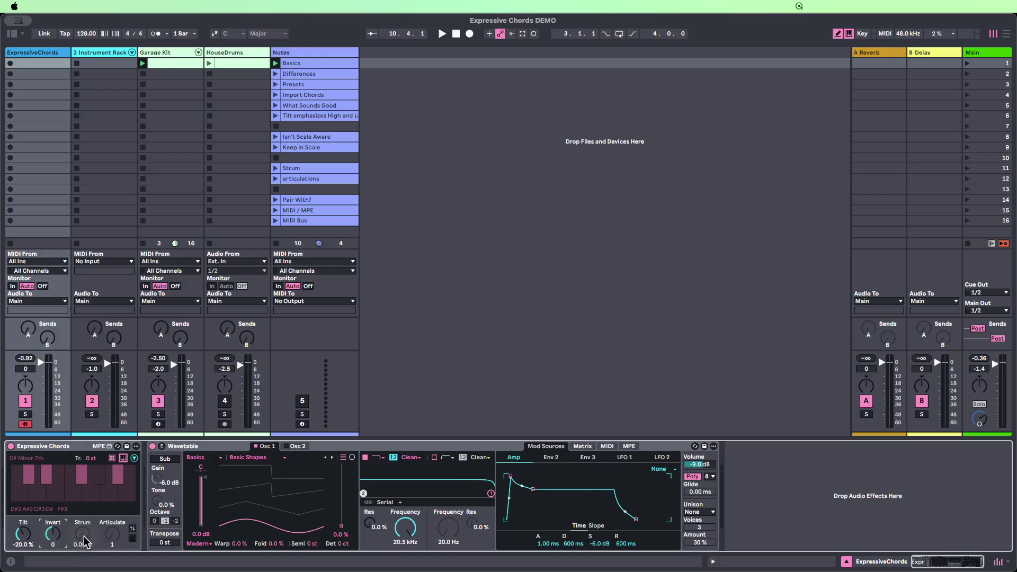
# Try different Strum amounts in Expressive Chords, leaving Strum at 100%
pyautogui.moveTo(84, 540); pyautogui.dragTo(83, 488)
pyautogui.moveTo(83, 536); pyautogui.dragTo(82, 566)
pyautogui.press('super+z')
# Try articulations 7 and 8, return Articulate to 1, and toggle the option beside it on and off
pyautogui.click(112, 540)
pyautogui.moveTo(112, 540); pyautogui.dragTo(112, 535)
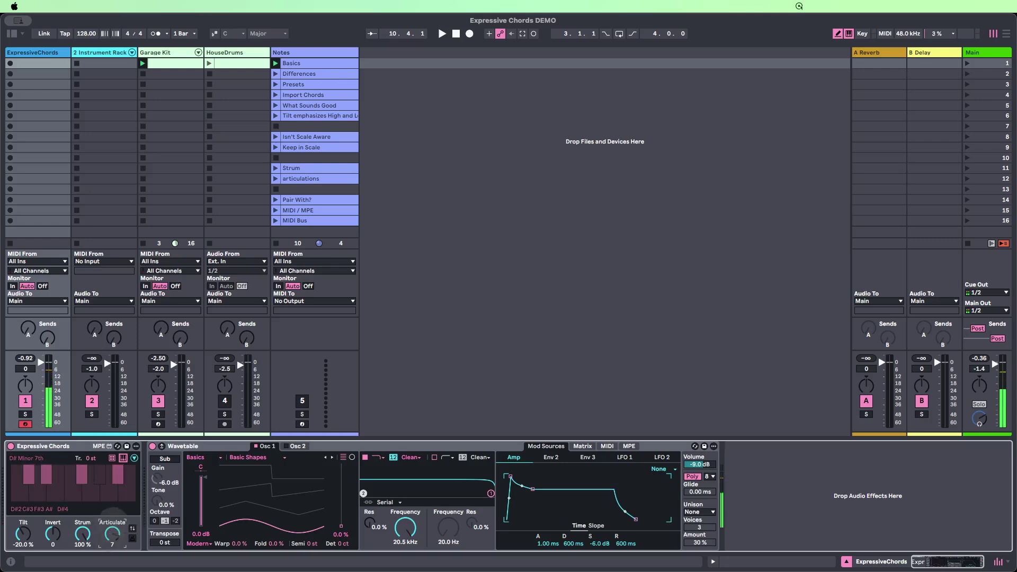
pyautogui.moveTo(111, 536); pyautogui.dragTo(111, 532)
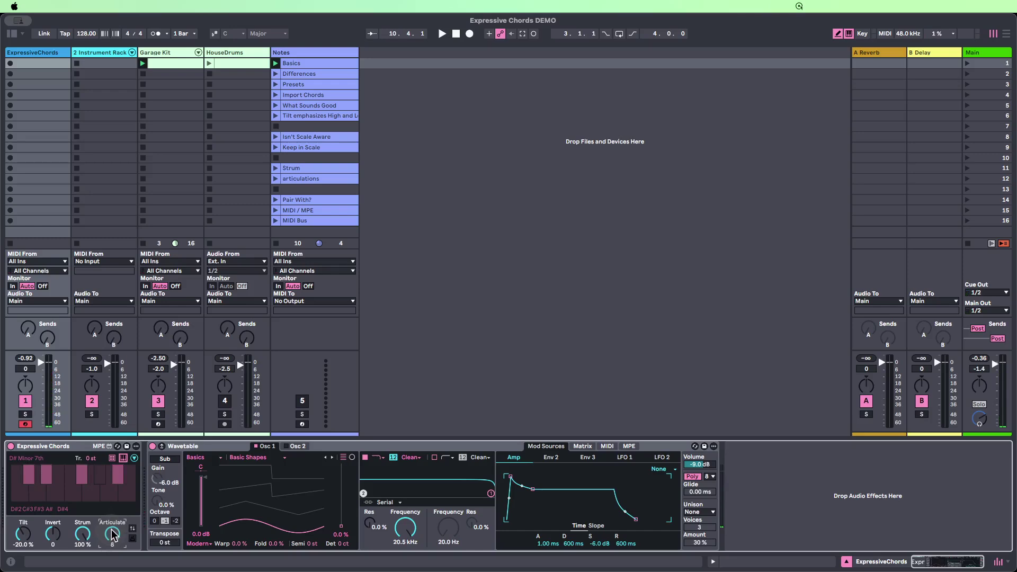
pyautogui.moveTo(112, 533); pyautogui.dragTo(112, 569)
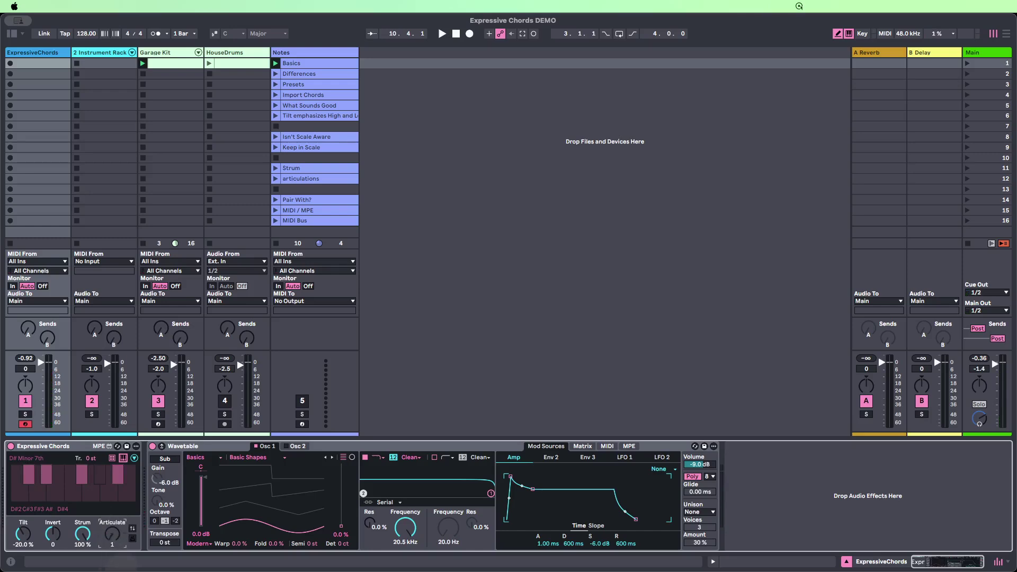
pyautogui.click(132, 538)
pyautogui.click(132, 538)
# Open the Modulation settings and try Velocity modulation of Tilt and Random Variation, resetting both to 0.00%
pyautogui.click(134, 458)
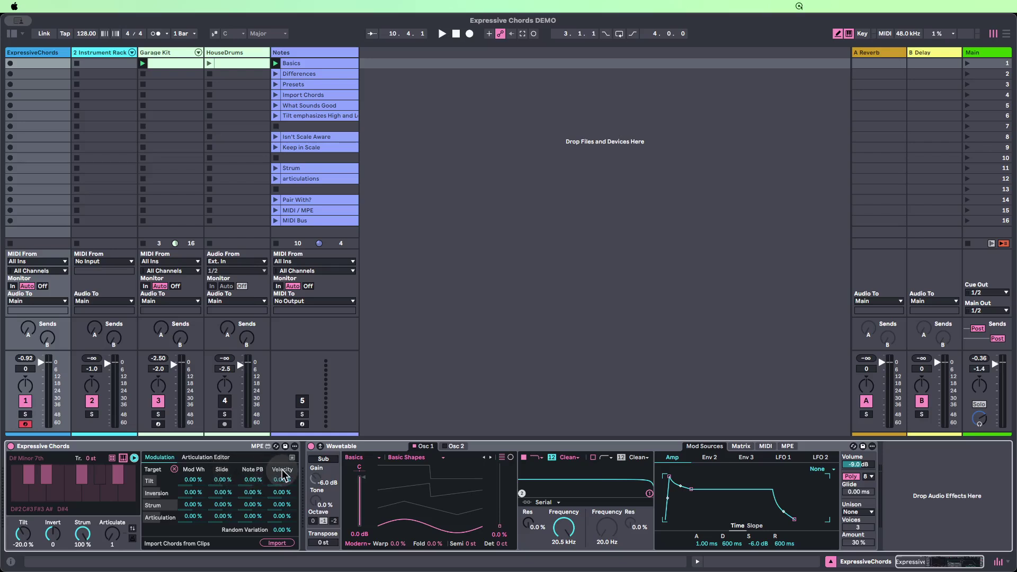
pyautogui.moveTo(283, 484)
pyautogui.mouseDown()
pyautogui.moveTo(282, 472)
pyautogui.moveTo(283, 498)
pyautogui.moveTo(285, 473)
pyautogui.mouseUp()
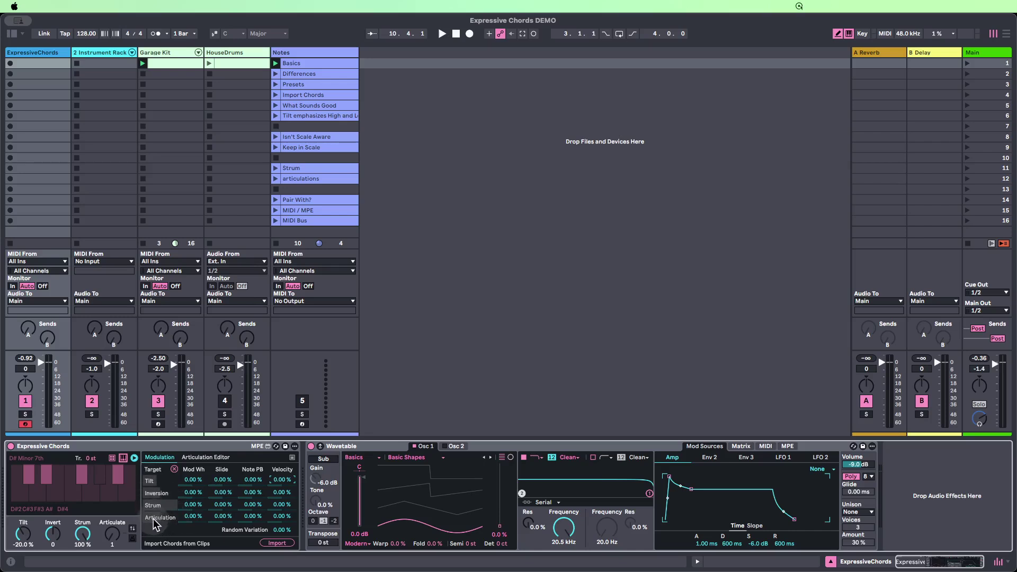
pyautogui.moveTo(279, 483)
pyautogui.mouseDown()
pyautogui.moveTo(279, 465)
pyautogui.moveTo(282, 519)
pyautogui.moveTo(280, 480)
pyautogui.mouseUp()
pyautogui.press('Delete')
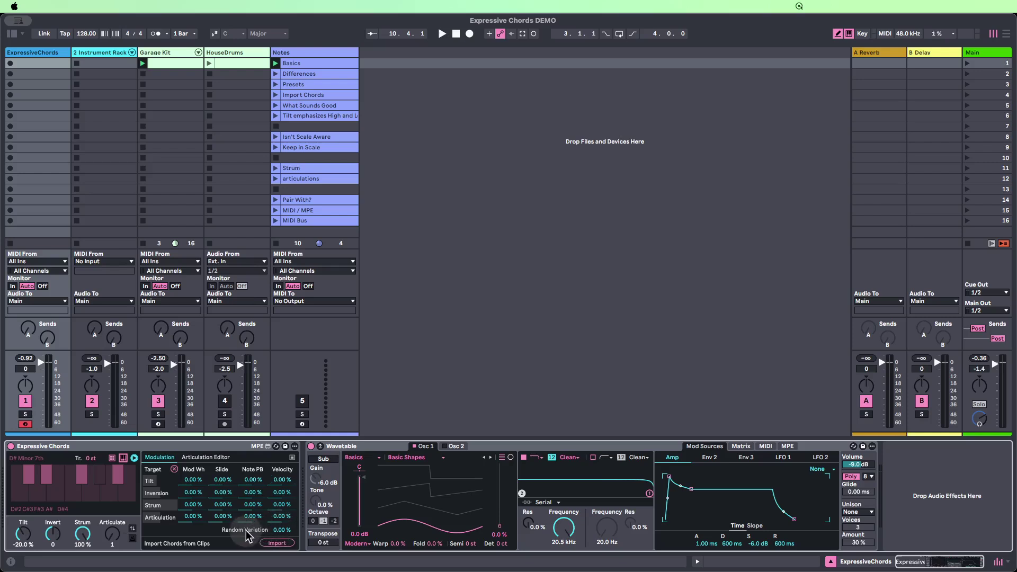
pyautogui.moveTo(280, 530); pyautogui.dragTo(279, 485)
pyautogui.doubleClick(279, 529)
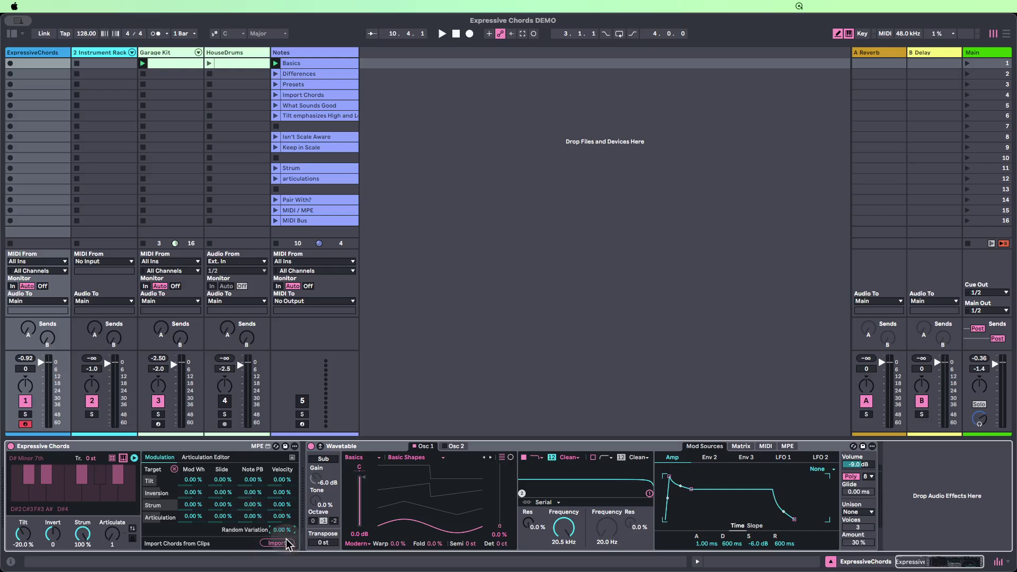
# Open the Articulation Editor and set Articulate to 8
pyautogui.click(202, 457)
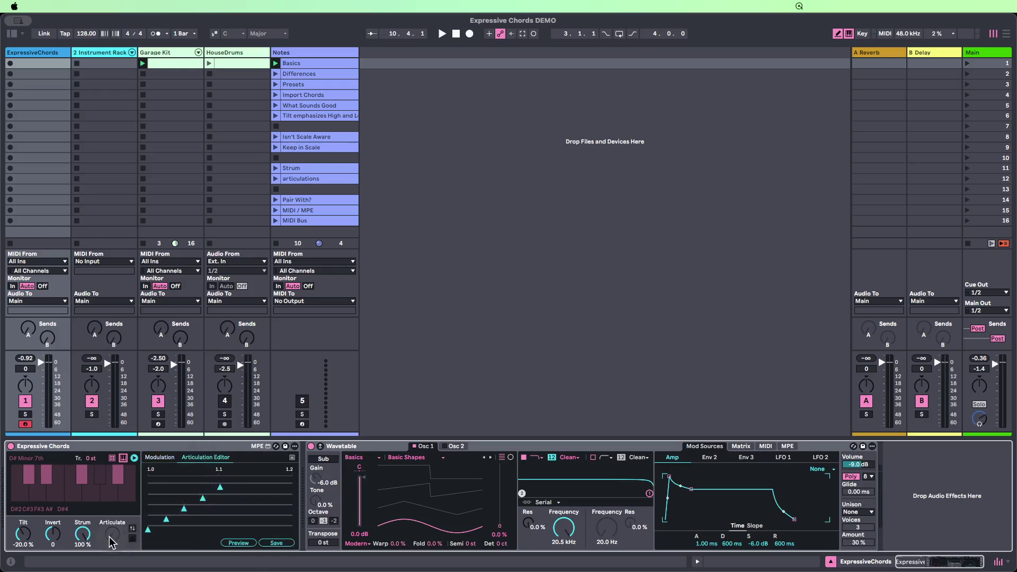
pyautogui.moveTo(109, 537); pyautogui.dragTo(109, 517)
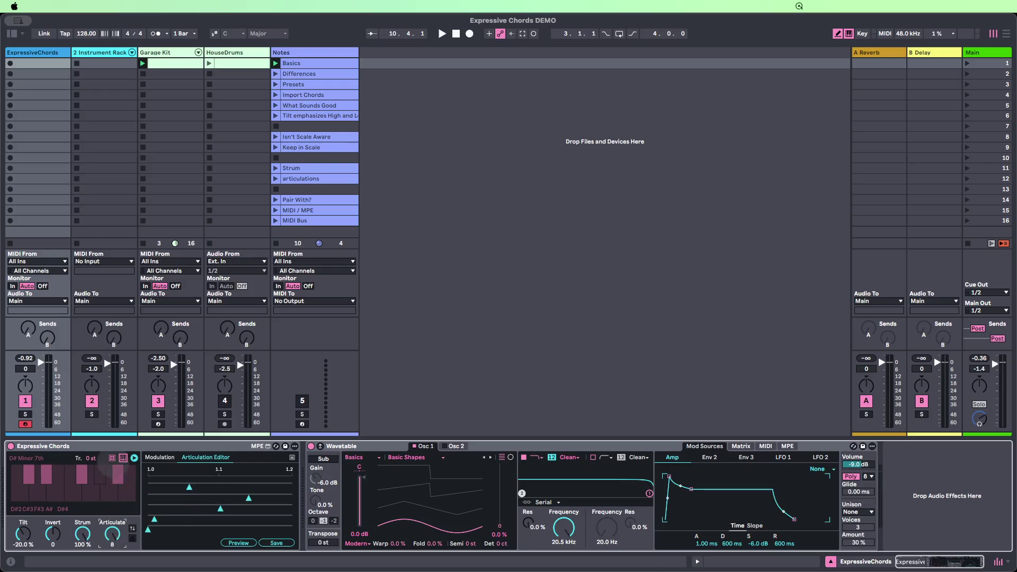
pyautogui.click(109, 542)
# Compare the chord with Strum at 0% and 100%, leaving Strum at 100% and Articulate at 8
pyautogui.moveTo(88, 535); pyautogui.dragTo(88, 570)
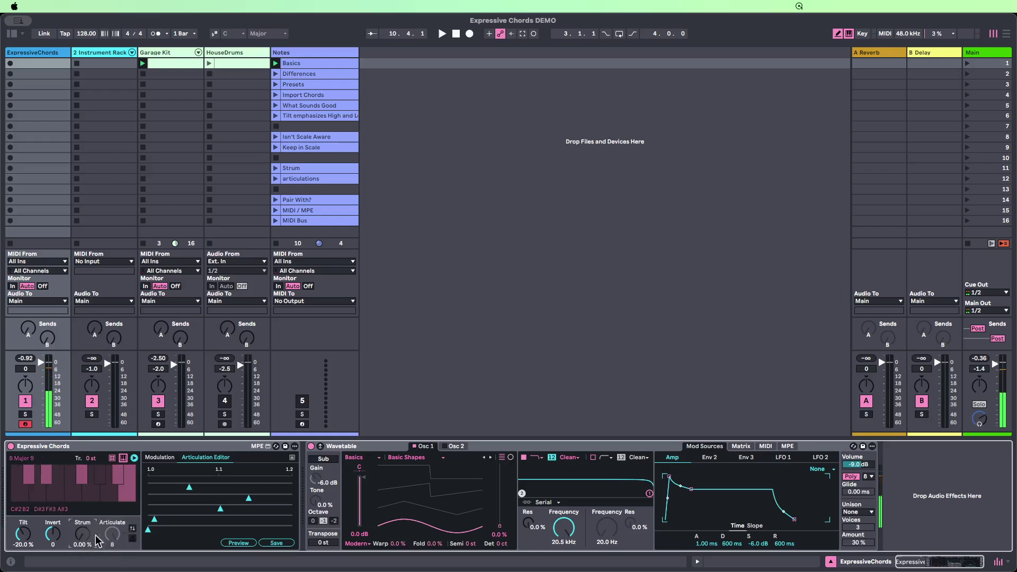
pyautogui.moveTo(93, 535); pyautogui.dragTo(93, 482)
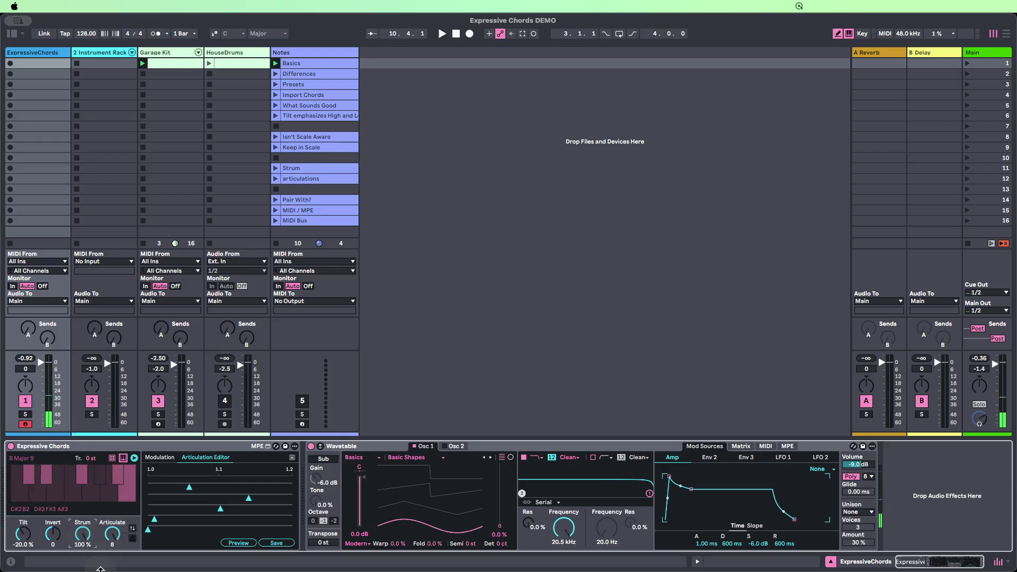
pyautogui.click(114, 538)
pyautogui.moveTo(114, 532)
pyautogui.mouseDown()
pyautogui.moveTo(114, 506)
pyautogui.moveTo(114, 535)
pyautogui.mouseUp()
# Move the third-lowest note's marker earlier, between 1.0 and 1.1, in articulation 8 and preview the pattern
pyautogui.click(193, 522)
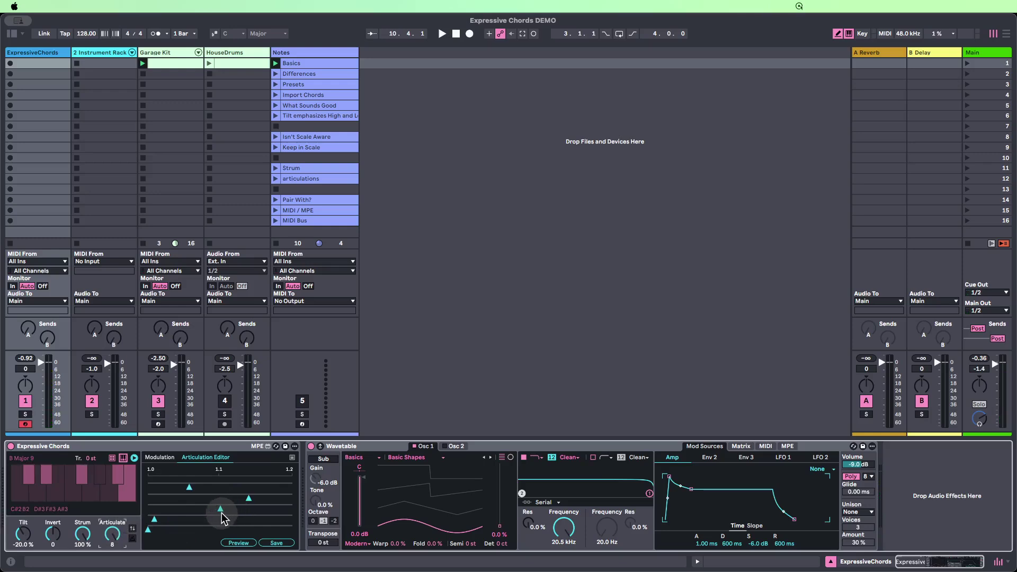
pyautogui.moveTo(221, 509); pyautogui.dragTo(175, 508)
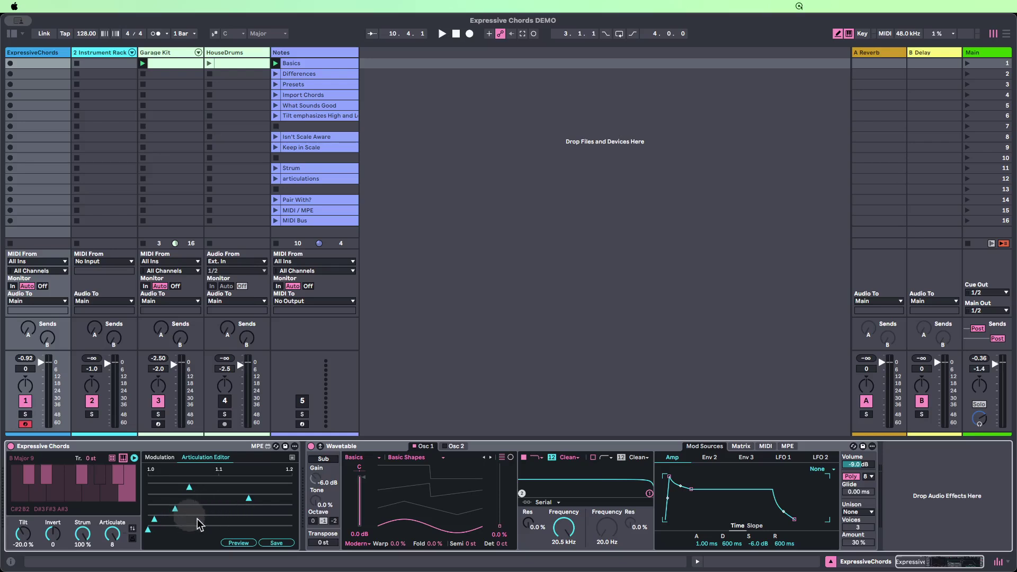
pyautogui.click(239, 542)
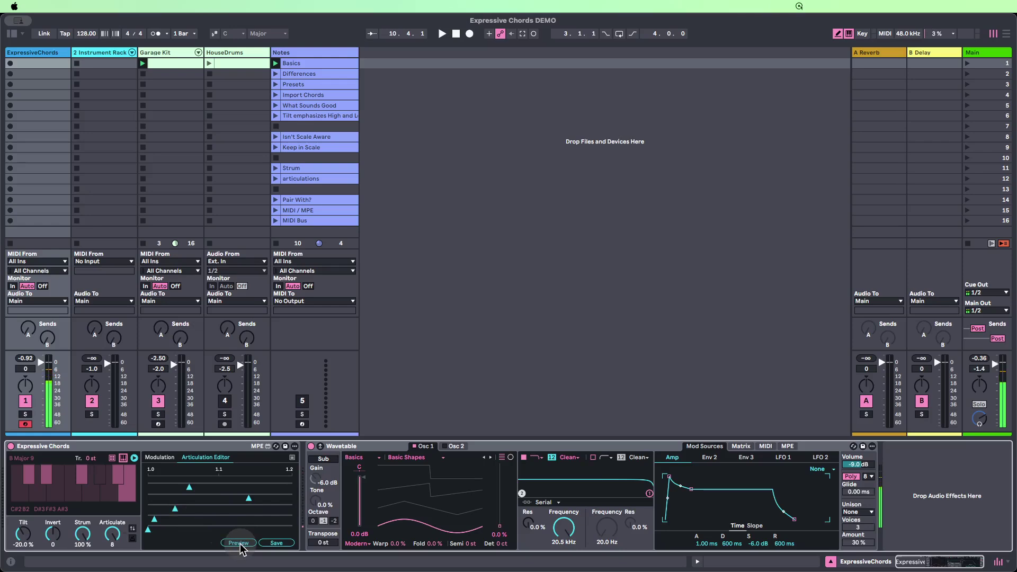
# Save the edited pattern of articulation 8 and set Articulate back to 1
pyautogui.click(281, 543)
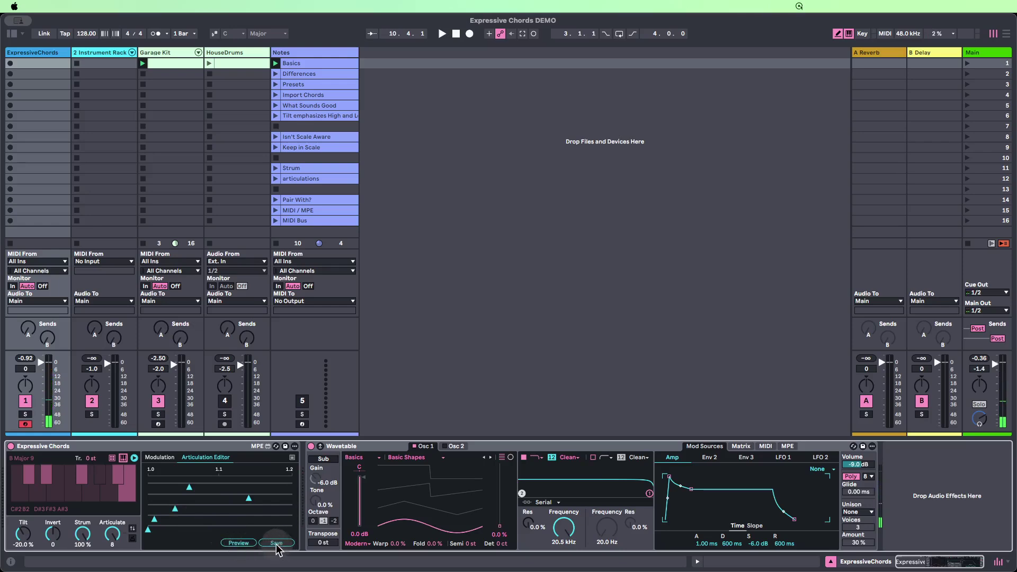
pyautogui.moveTo(122, 546); pyautogui.dragTo(122, 567)
# Look through the Modulation settings, the collapsed device view and the Articulation Editor with articulation 1
pyautogui.click(159, 457)
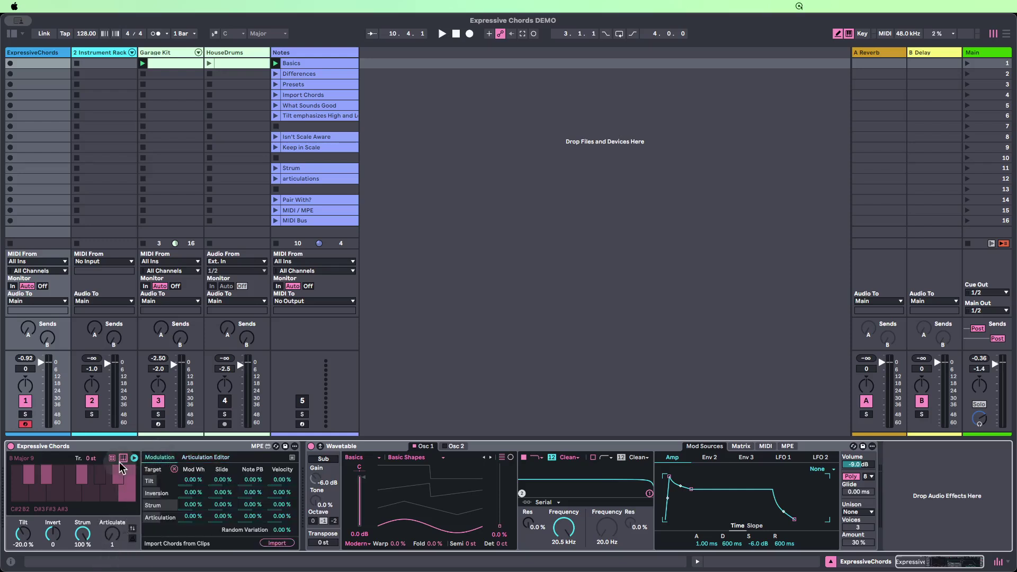
pyautogui.click(134, 457)
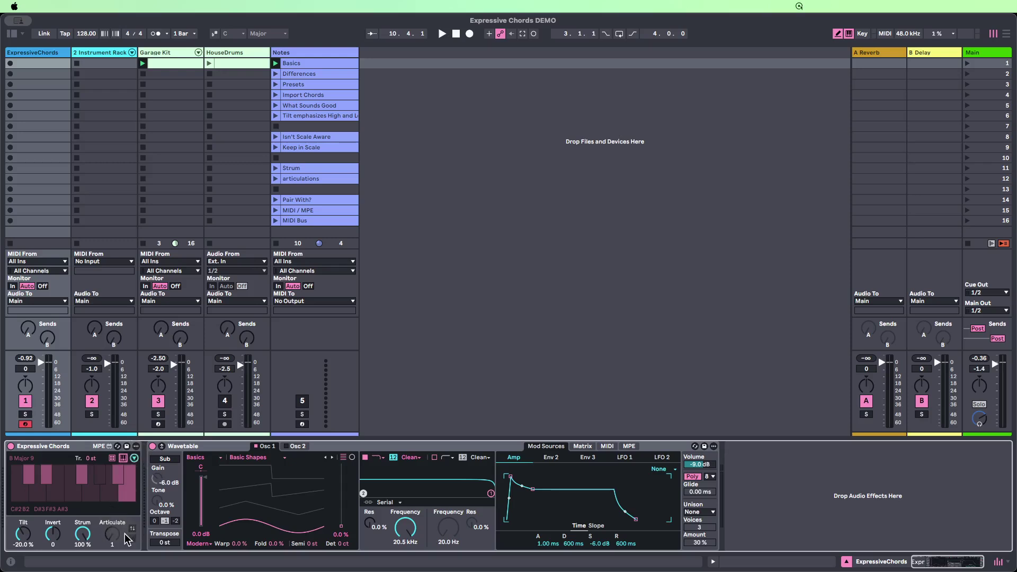
pyautogui.click(135, 458)
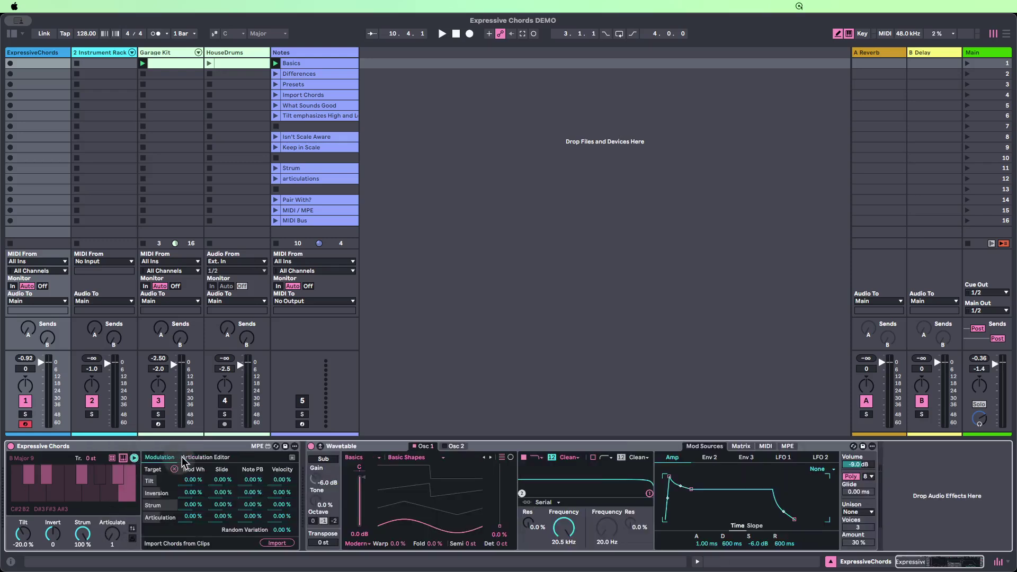
pyautogui.click(201, 457)
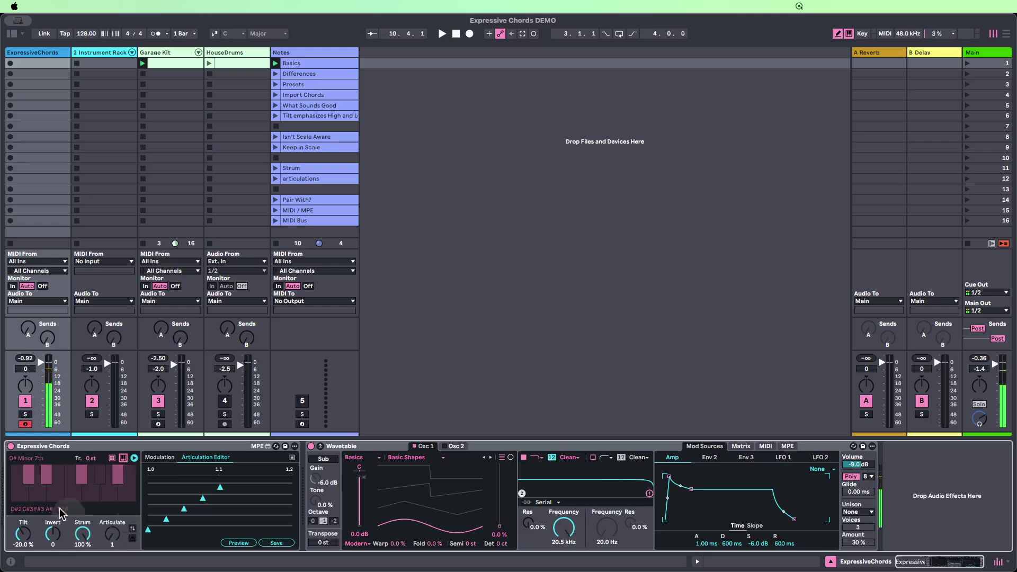
# Compare chord playing over the metronome with the lower option beside Articulate on and off, ending with it off and playback stopped
pyautogui.click(133, 528)
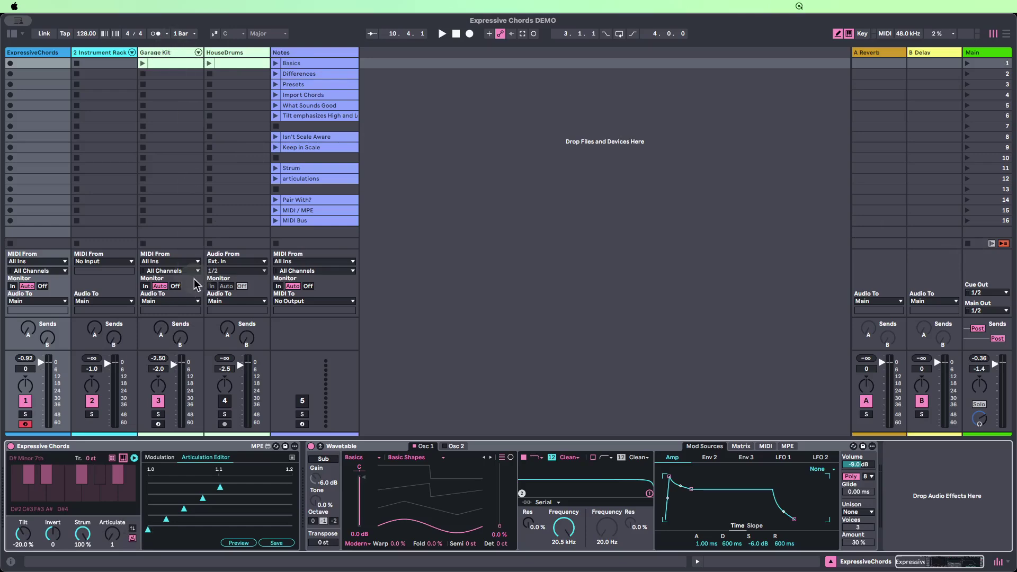
pyautogui.click(157, 34)
pyautogui.click(442, 34)
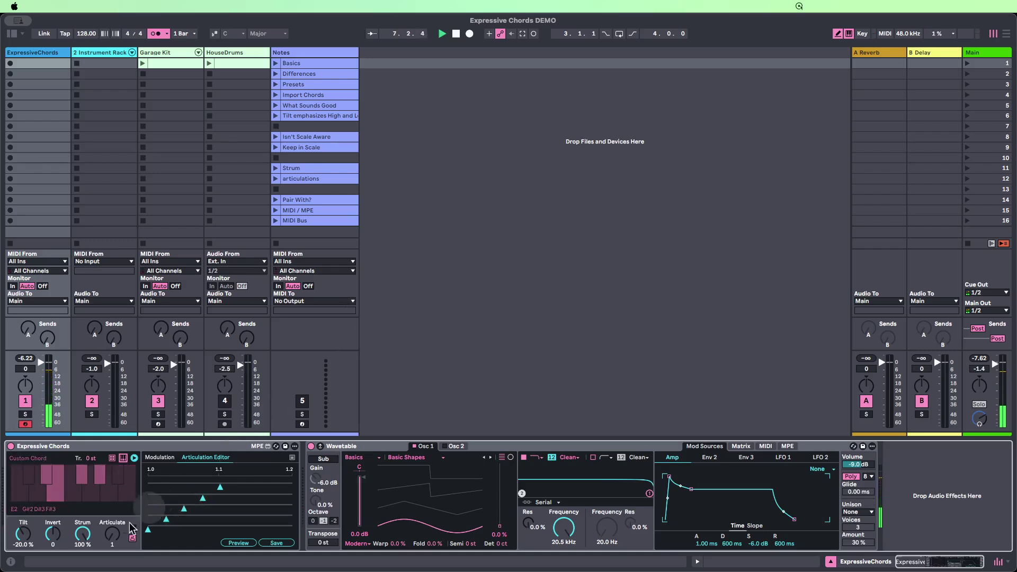
pyautogui.click(133, 538)
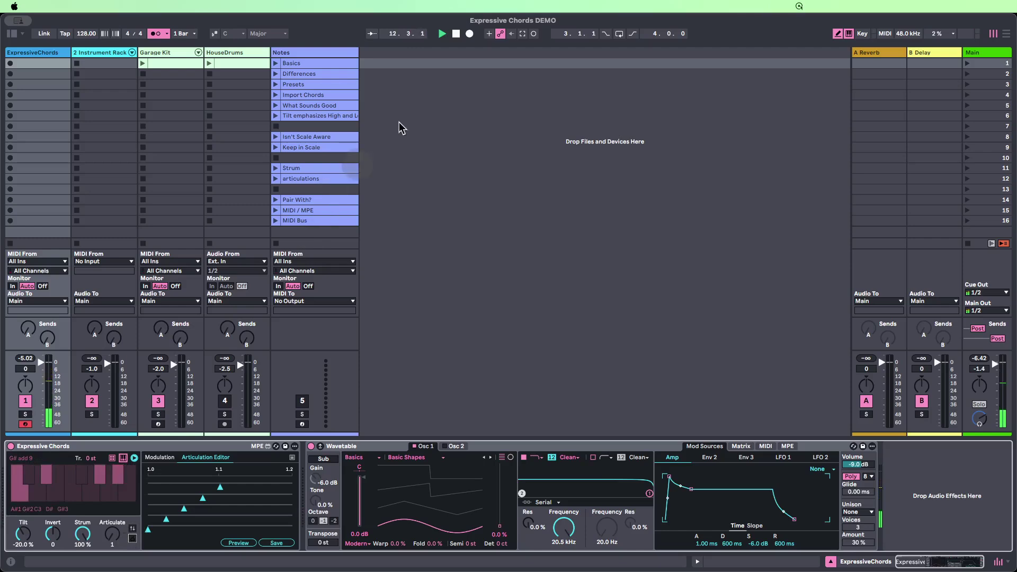
pyautogui.click(456, 34)
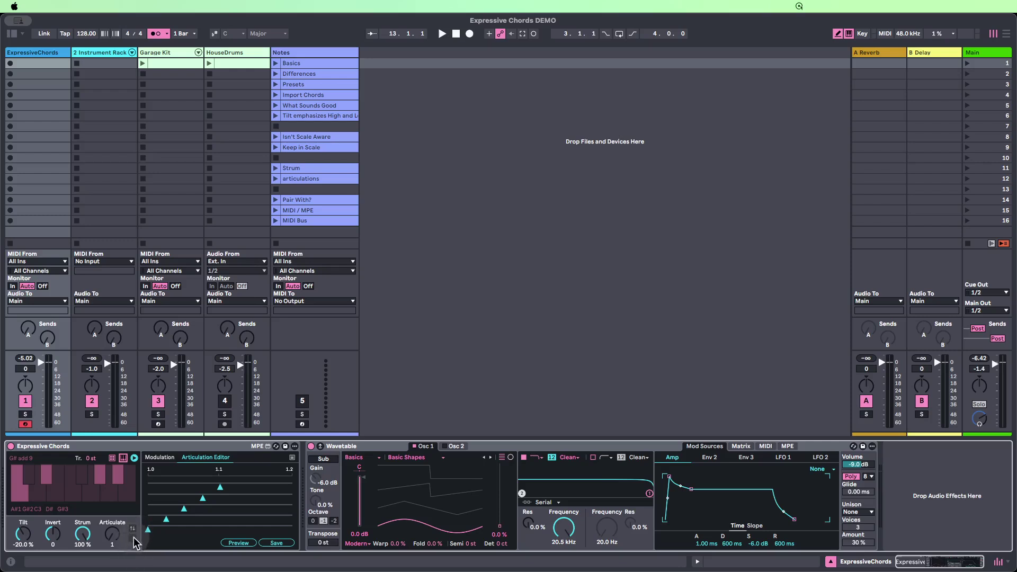
# Collapse the expanded panel of Expressive Chords and select its track and the Wavetable instrument after it
pyautogui.click(135, 459)
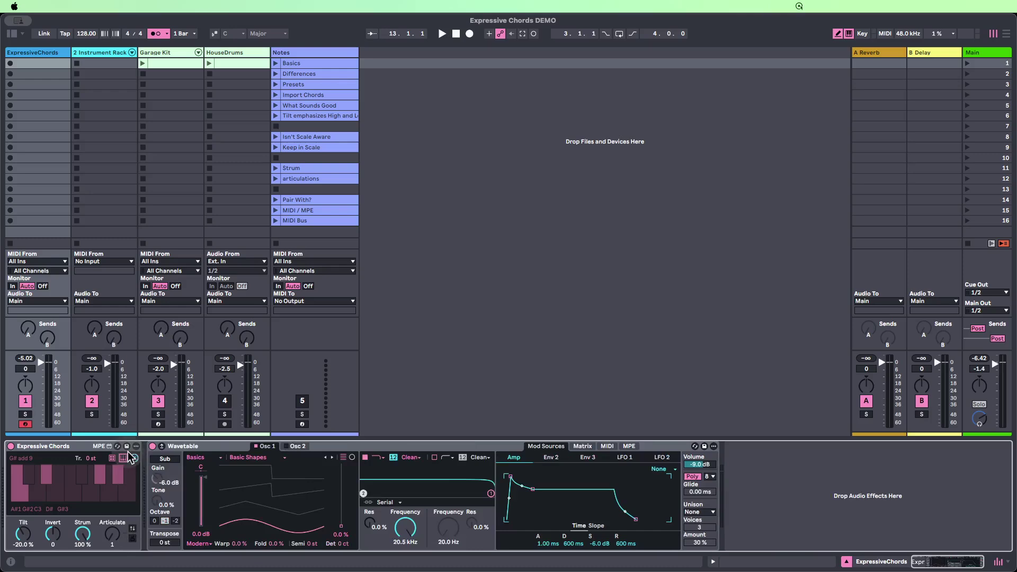
pyautogui.click(62, 450)
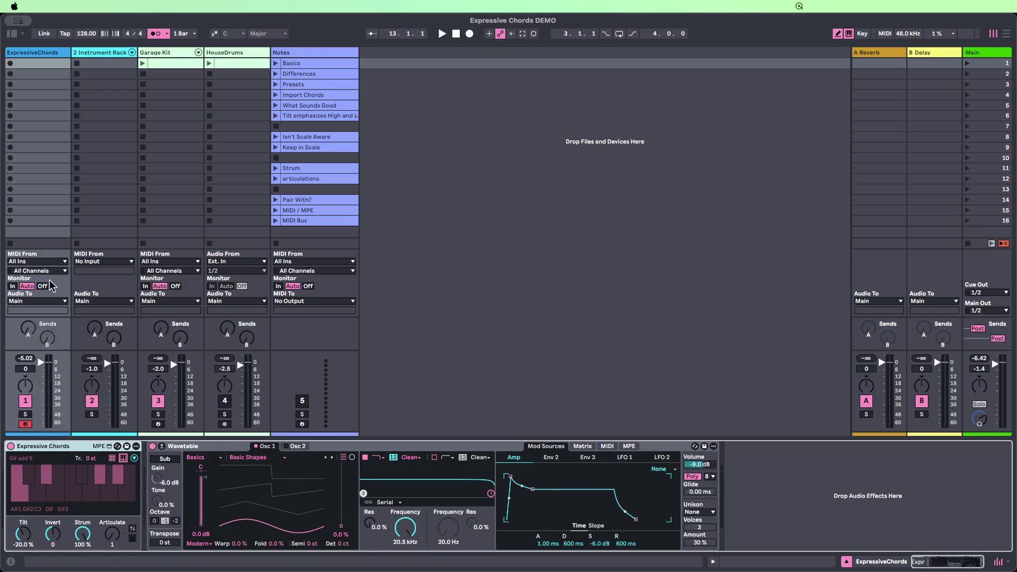
pyautogui.click(40, 62)
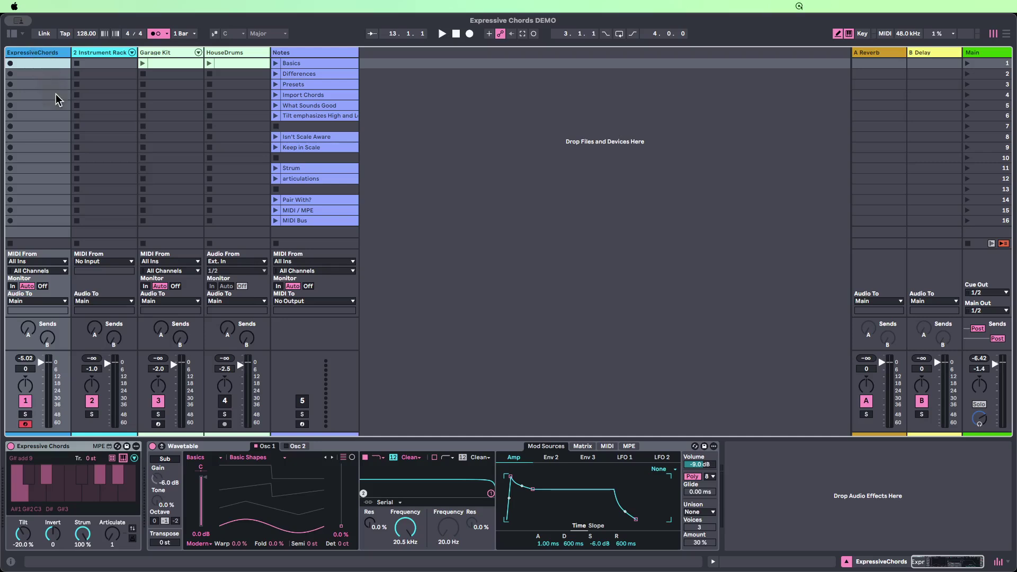
pyautogui.click(42, 53)
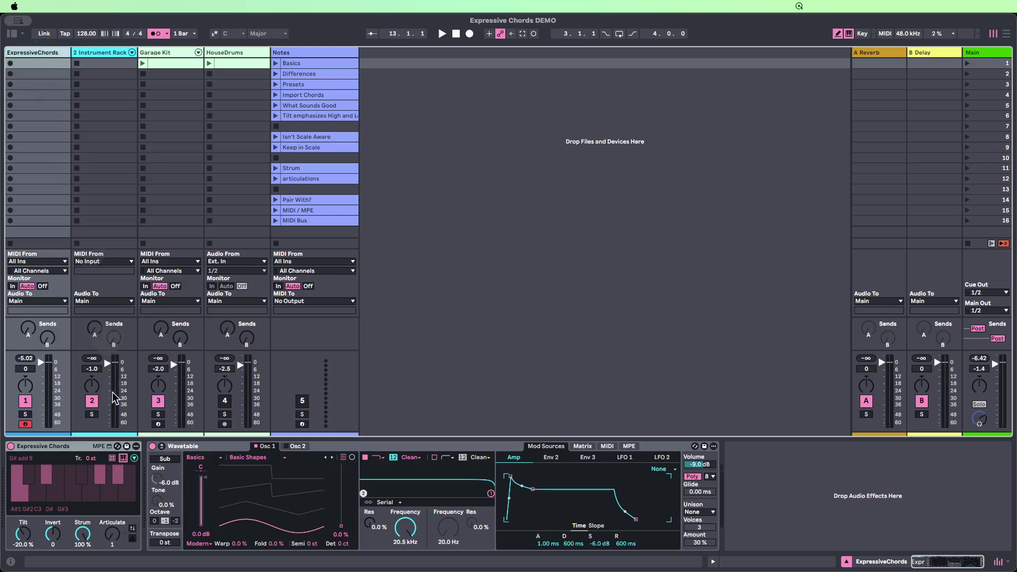
pyautogui.click(215, 447)
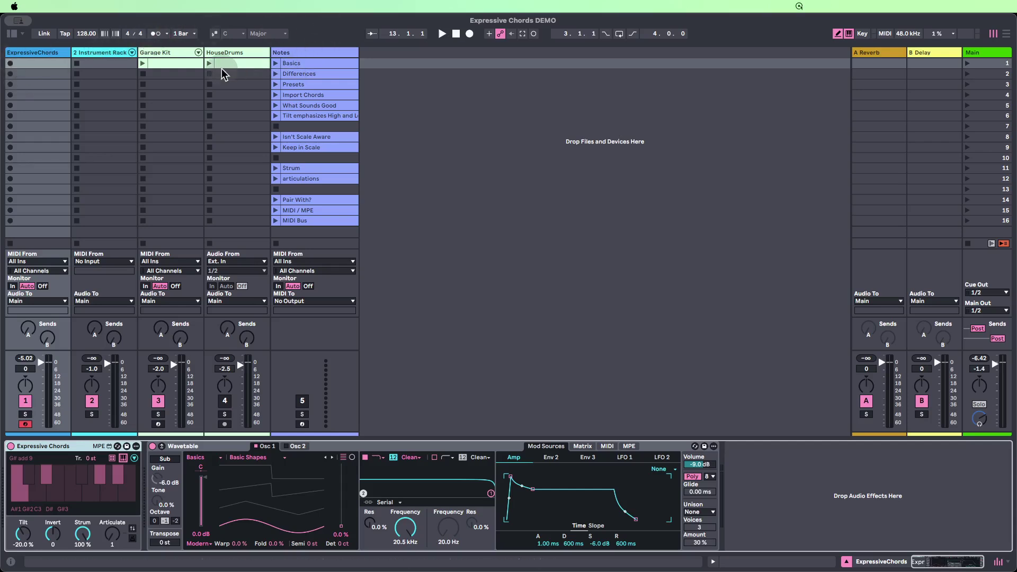
# Launch the Garage Kit clip and record a looping chord clip in the first slot of the ExpressiveChords track
pyautogui.click(142, 64)
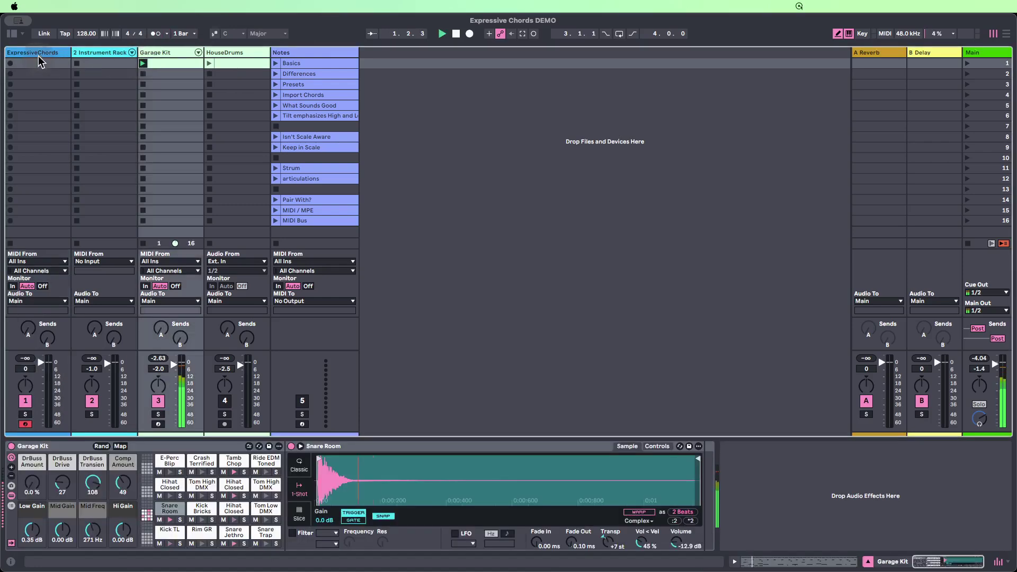
pyautogui.click(22, 62)
pyautogui.click(12, 66)
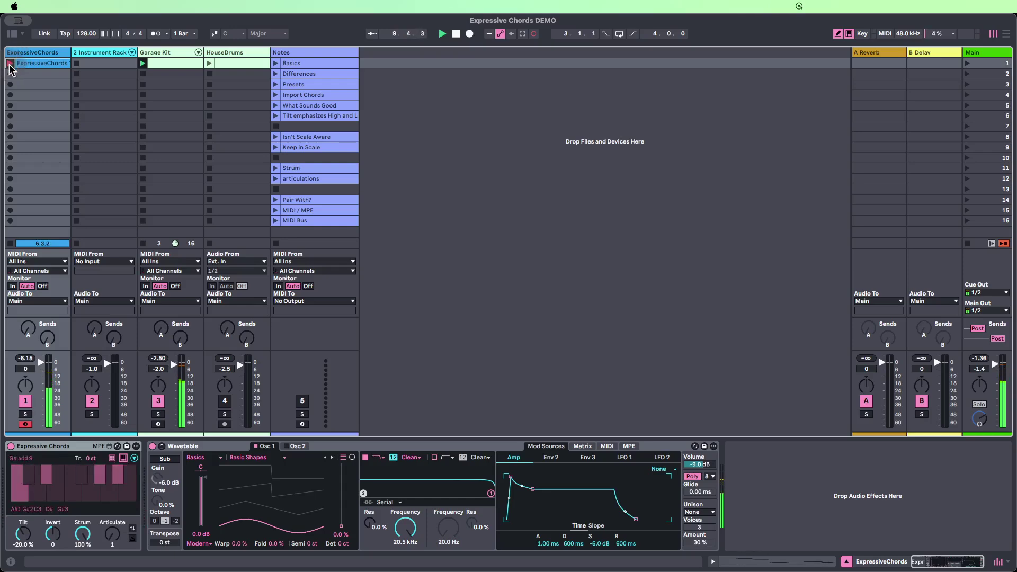
pyautogui.click(10, 64)
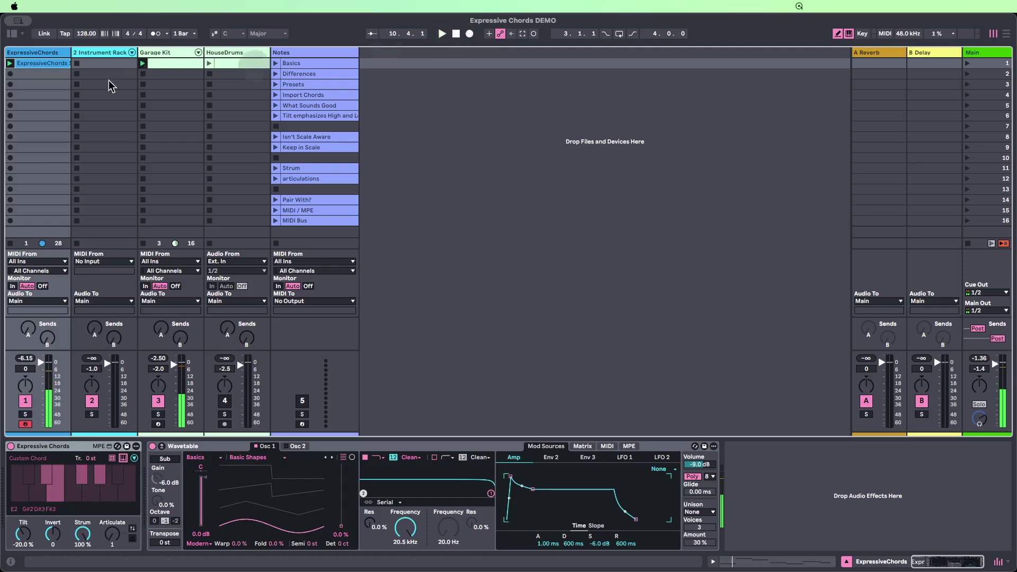
# Open the recorded ExpressiveChords clip and examine its MIDI notes up close
pyautogui.doubleClick(36, 64)
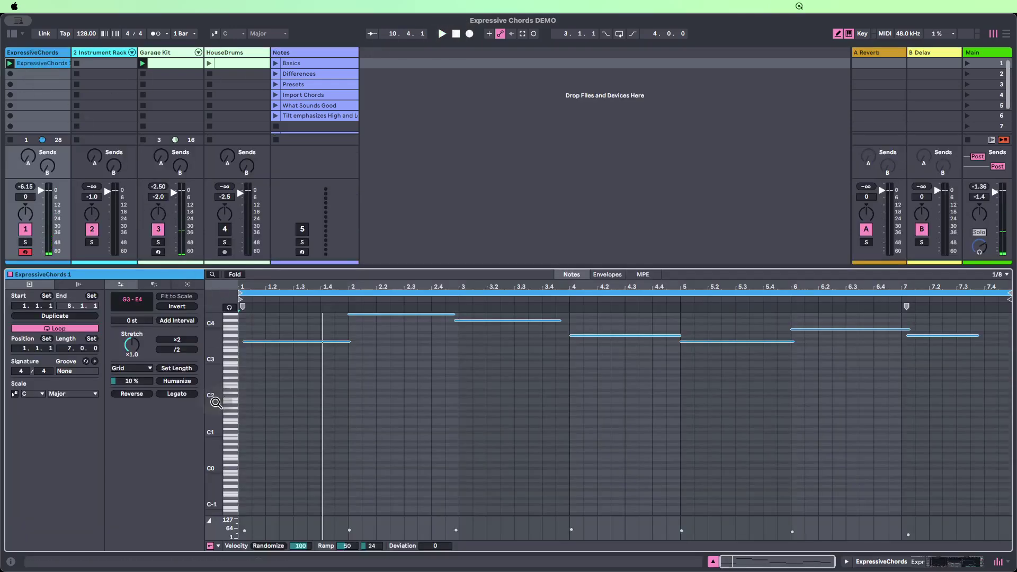
pyautogui.moveTo(216, 403); pyautogui.dragTo(242, 524)
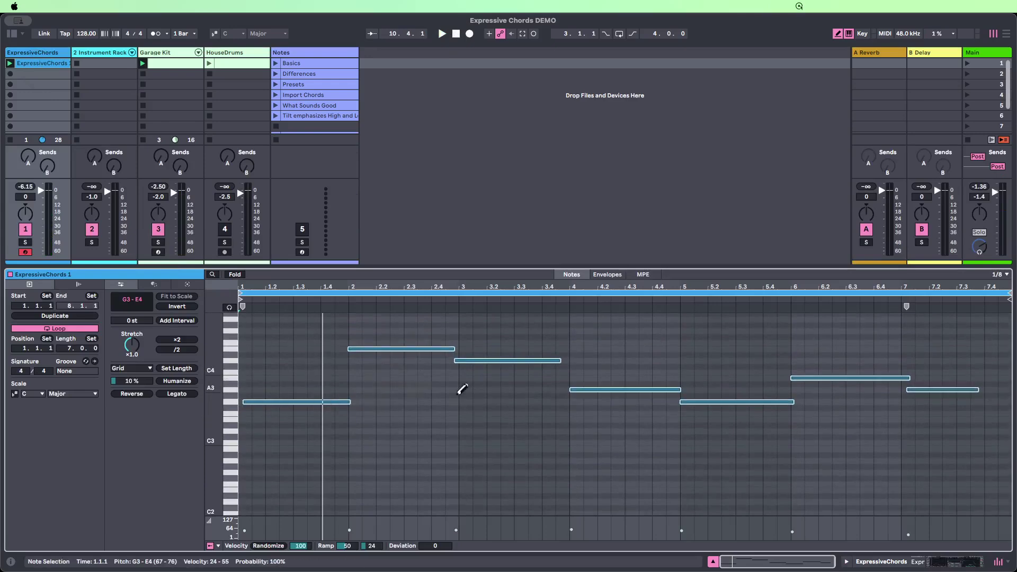
pyautogui.moveTo(214, 412)
pyautogui.mouseDown()
pyautogui.moveTo(215, 507)
pyautogui.moveTo(214, 459)
pyautogui.mouseUp()
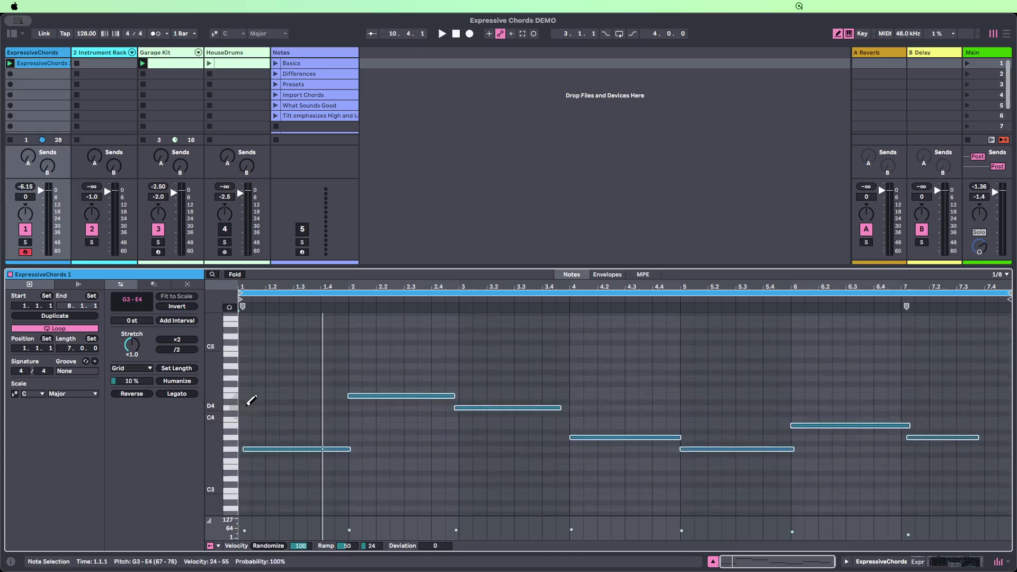
# Close the note editor, return to the track's devices and delete the recorded chord clip
pyautogui.click(713, 562)
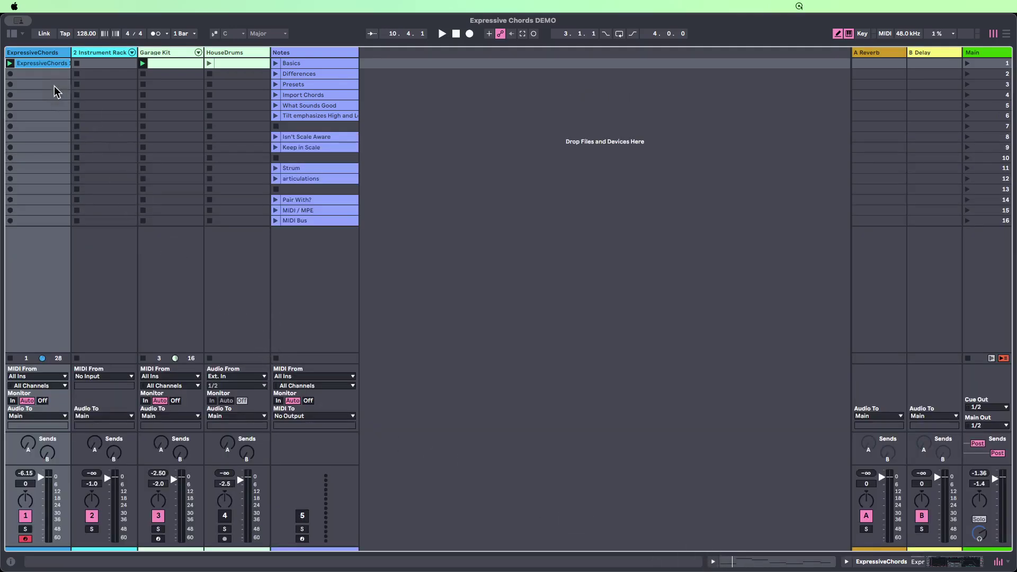
pyautogui.doubleClick(39, 53)
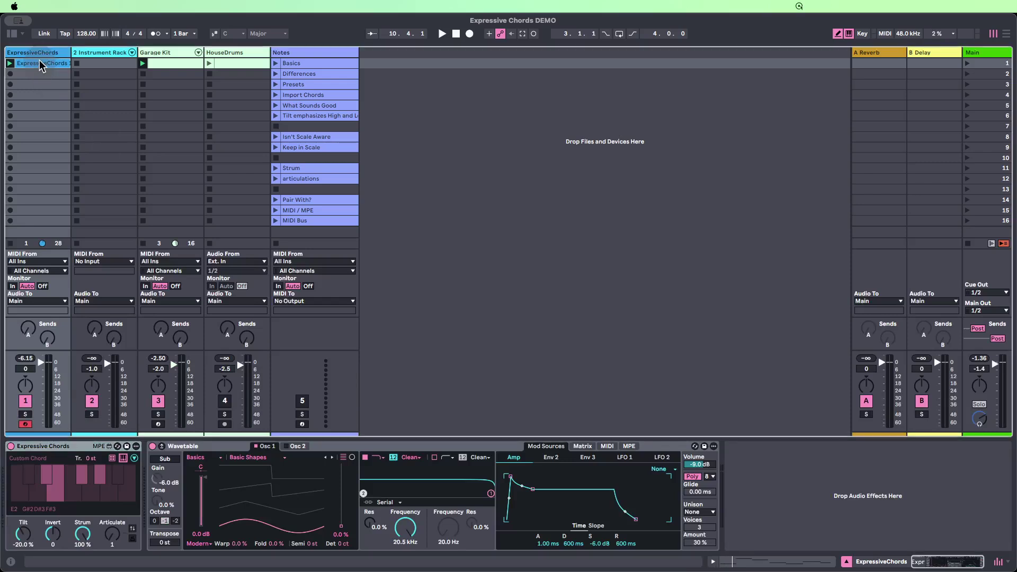
pyautogui.press('Delete')
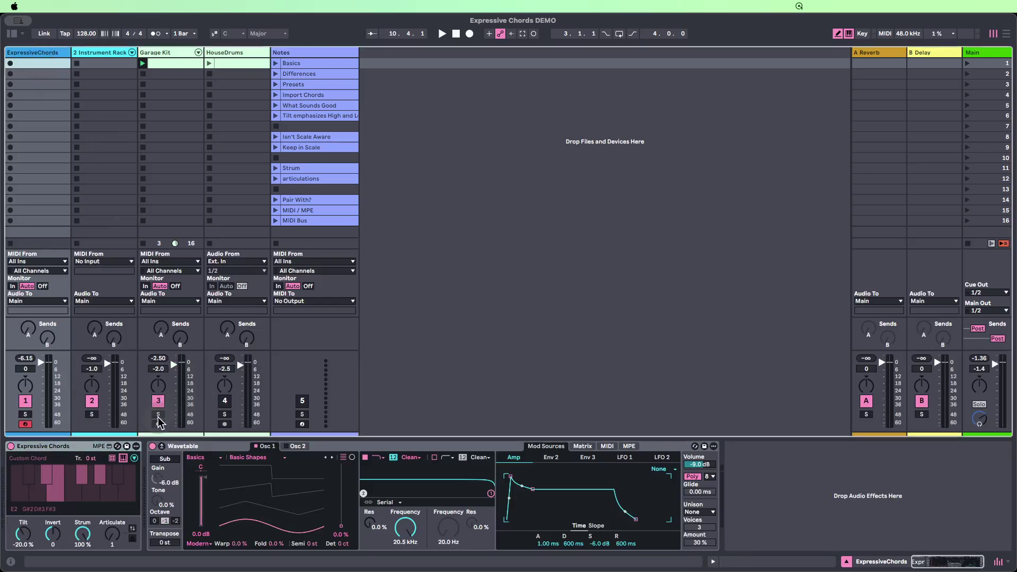
# Set the Strum amount in Expressive Chords to 0.00%
pyautogui.click(190, 449)
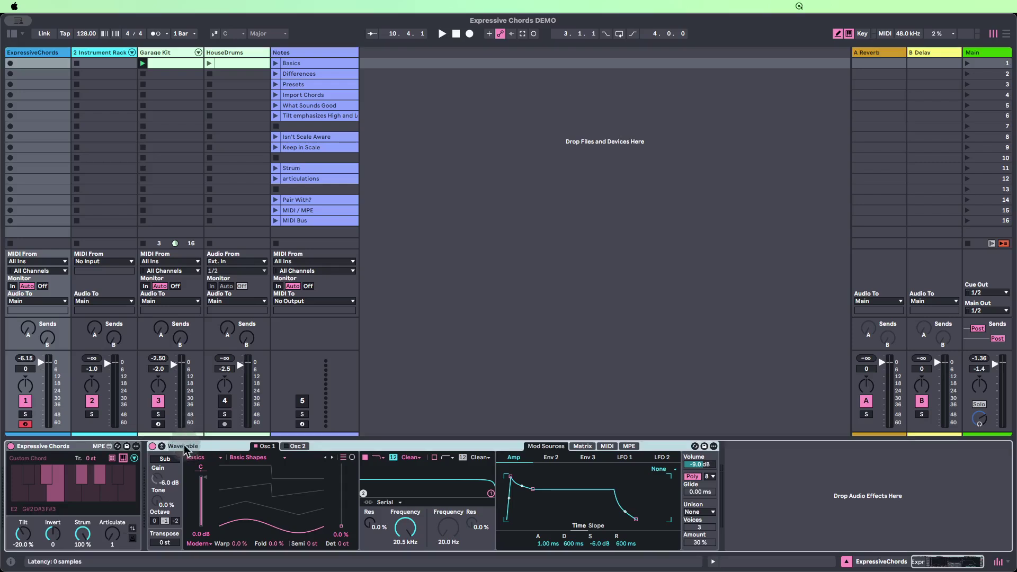
pyautogui.moveTo(82, 533); pyautogui.dragTo(82, 561)
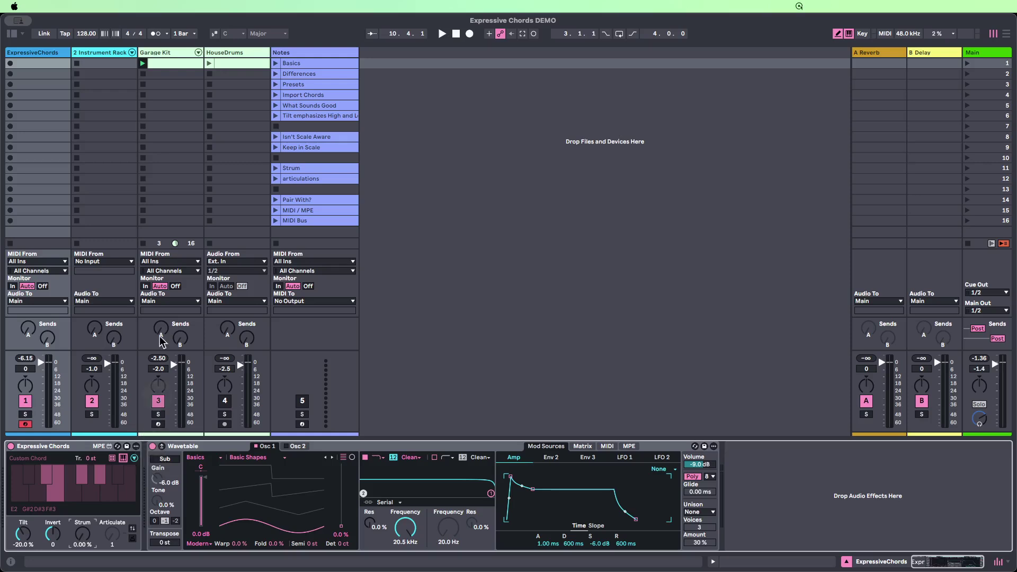
# Insert a new MIDI track after ExpressiveChords and colour it yellow
pyautogui.rightClick(33, 53)
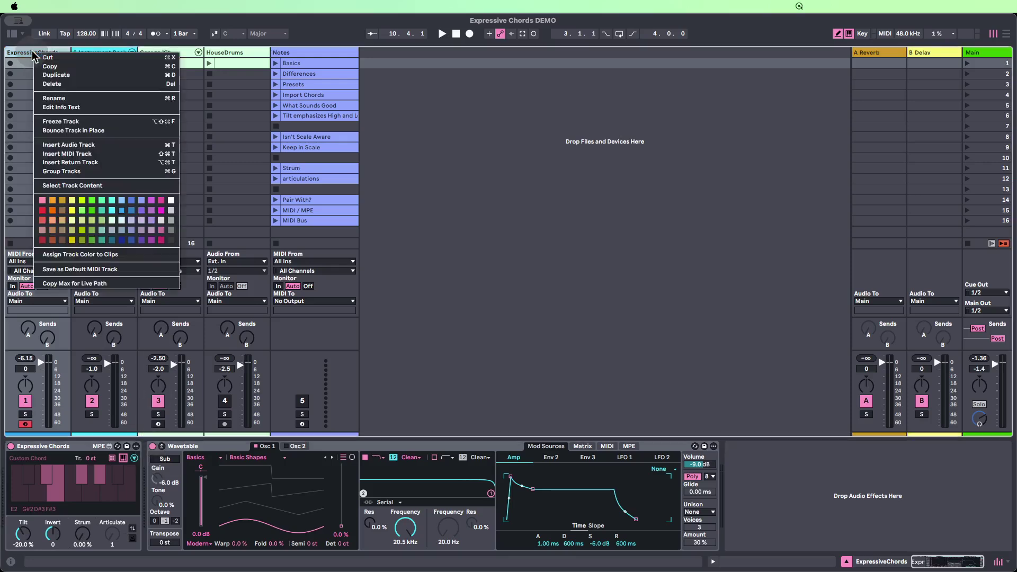
pyautogui.click(74, 153)
pyautogui.rightClick(93, 55)
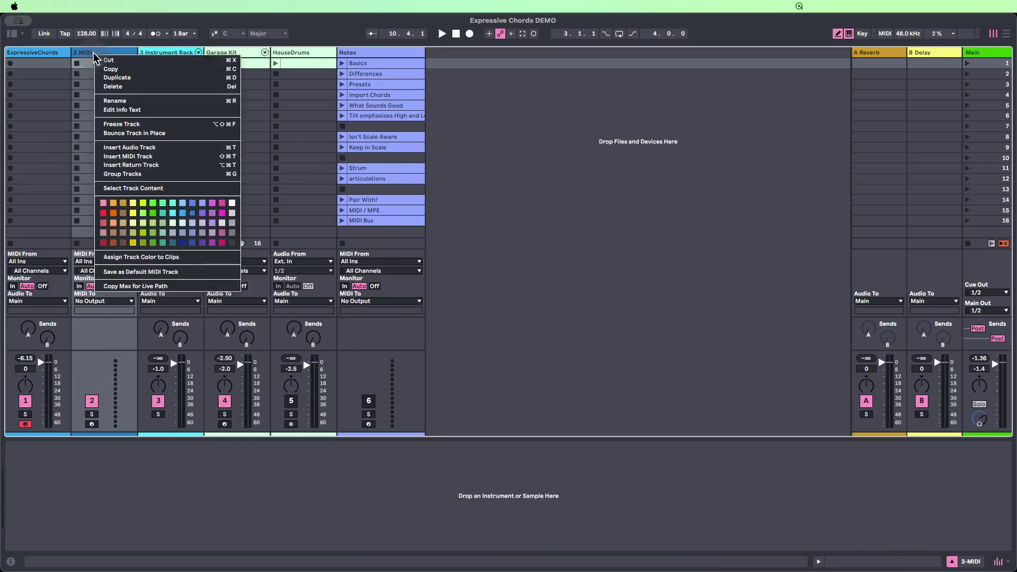
pyautogui.click(132, 214)
# Move the Wavetable instrument from the ExpressiveChords track onto the new yellow MIDI track and select that track
pyautogui.click(47, 53)
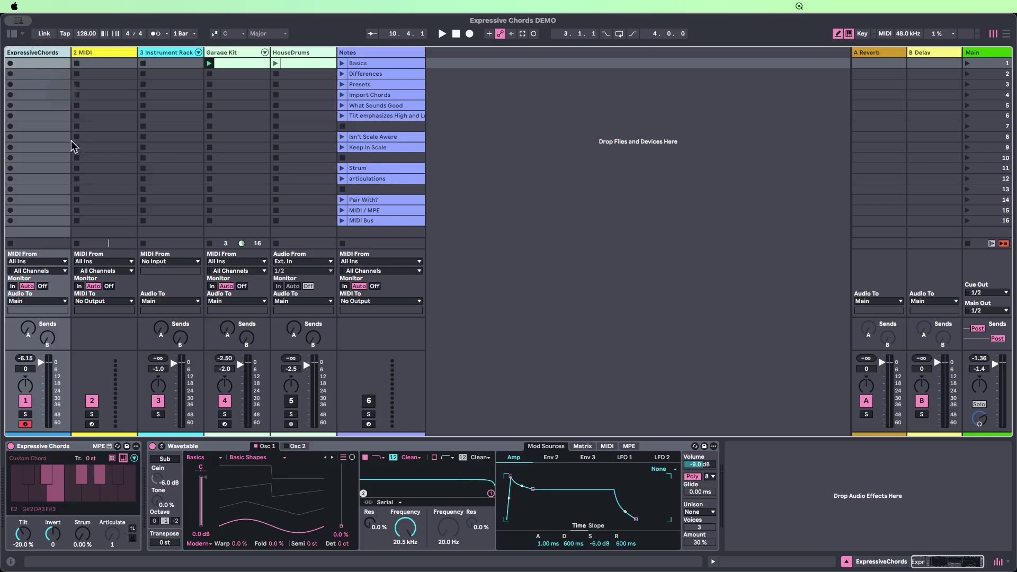
pyautogui.moveTo(208, 444); pyautogui.dragTo(103, 182)
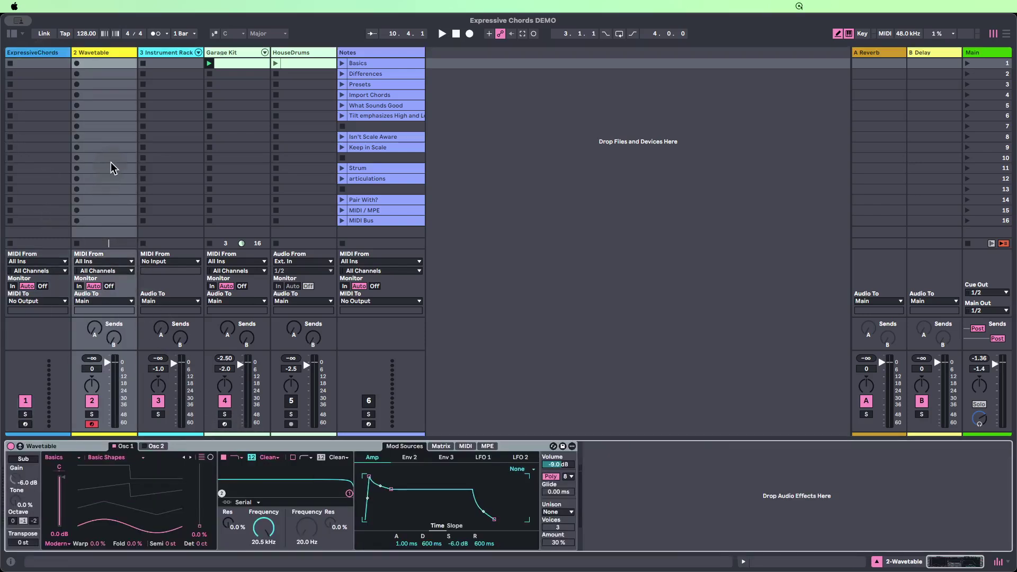
pyautogui.click(94, 52)
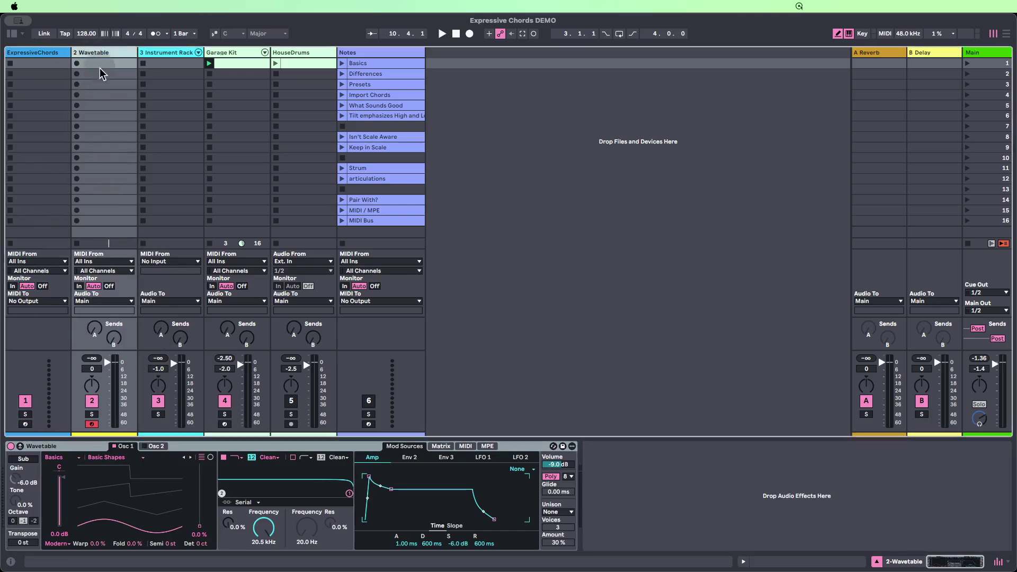
# Set the Wavetable track's MIDI From to ExpressiveChords and its Monitor to In
pyautogui.click(99, 261)
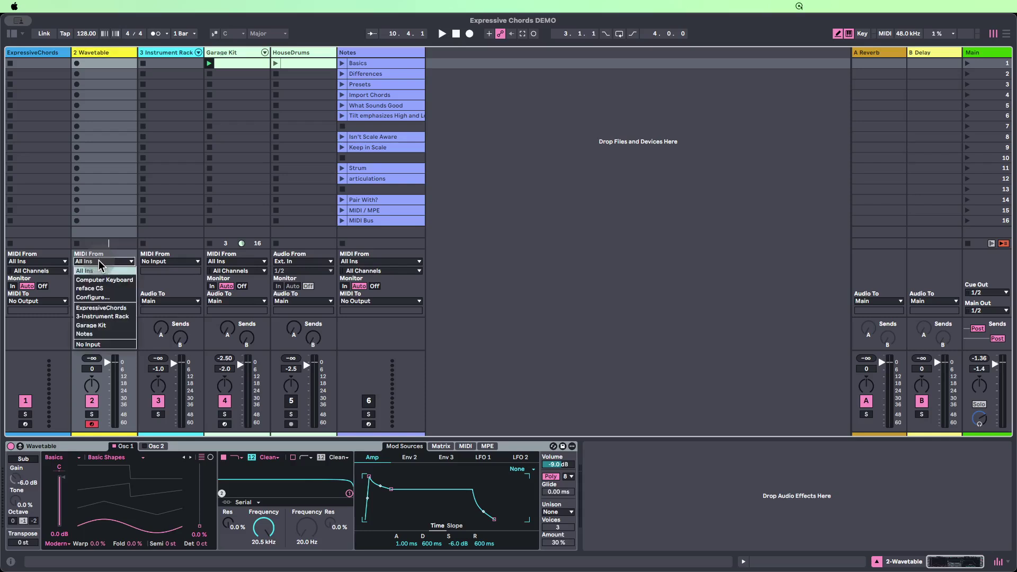
pyautogui.click(100, 308)
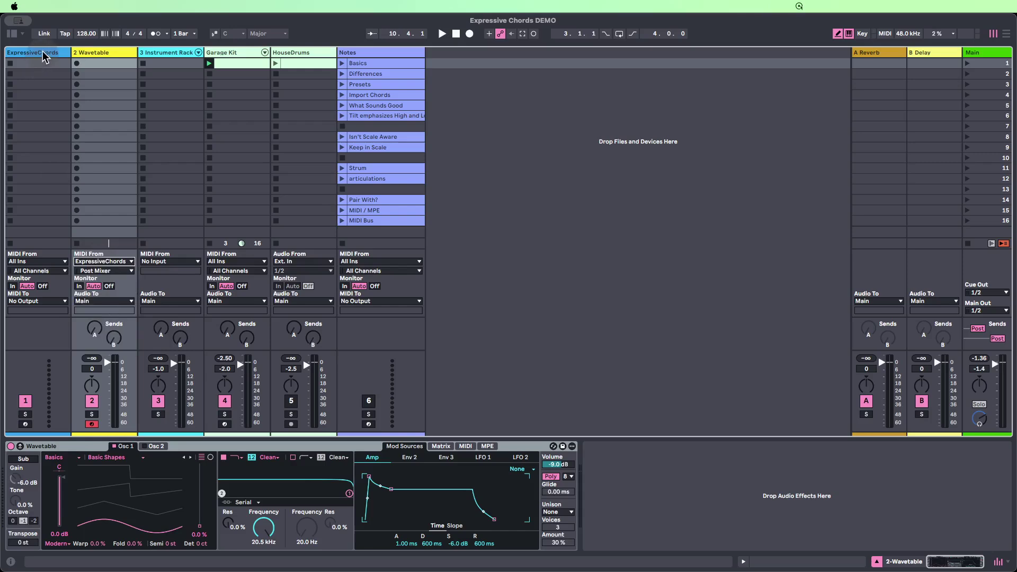
pyautogui.click(103, 261)
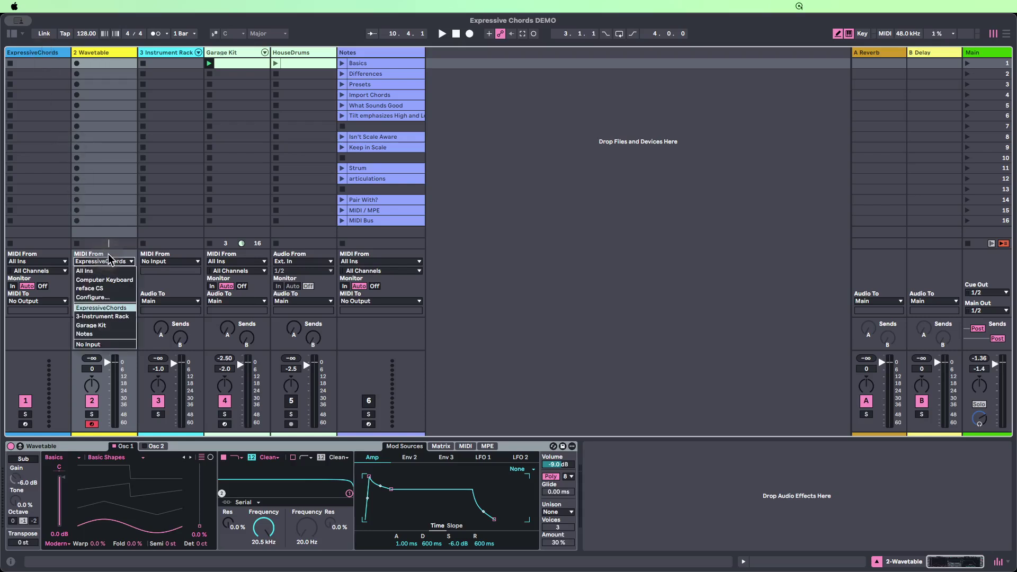
pyautogui.click(97, 309)
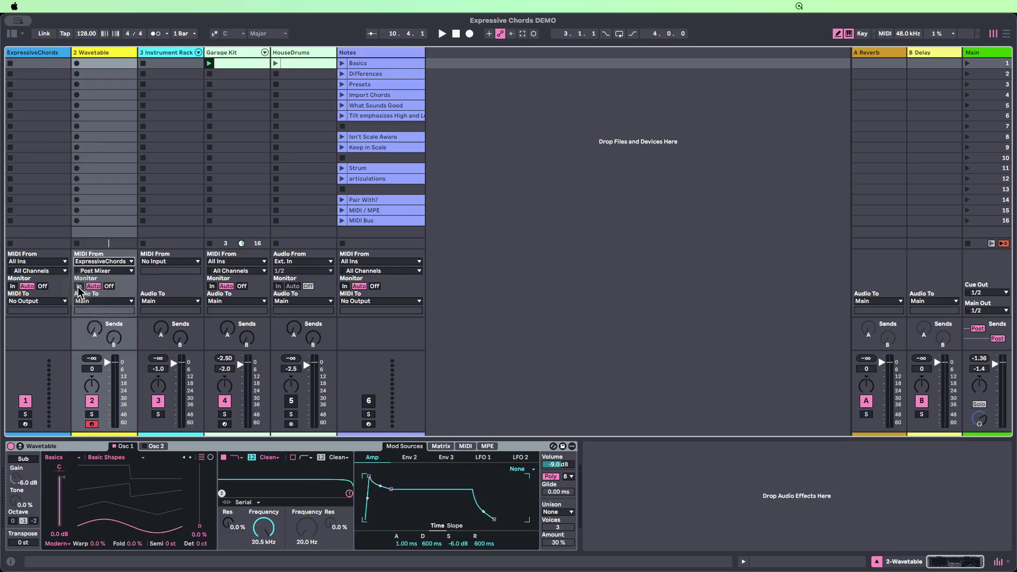
pyautogui.click(78, 287)
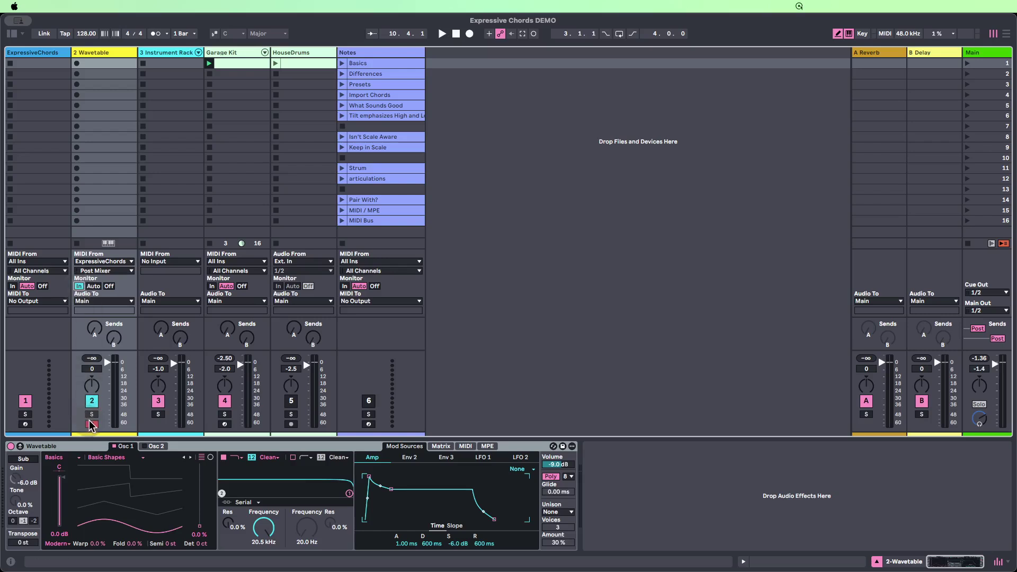
# Arm both the ExpressiveChords track and the Wavetable track for recording
pyautogui.click(25, 424)
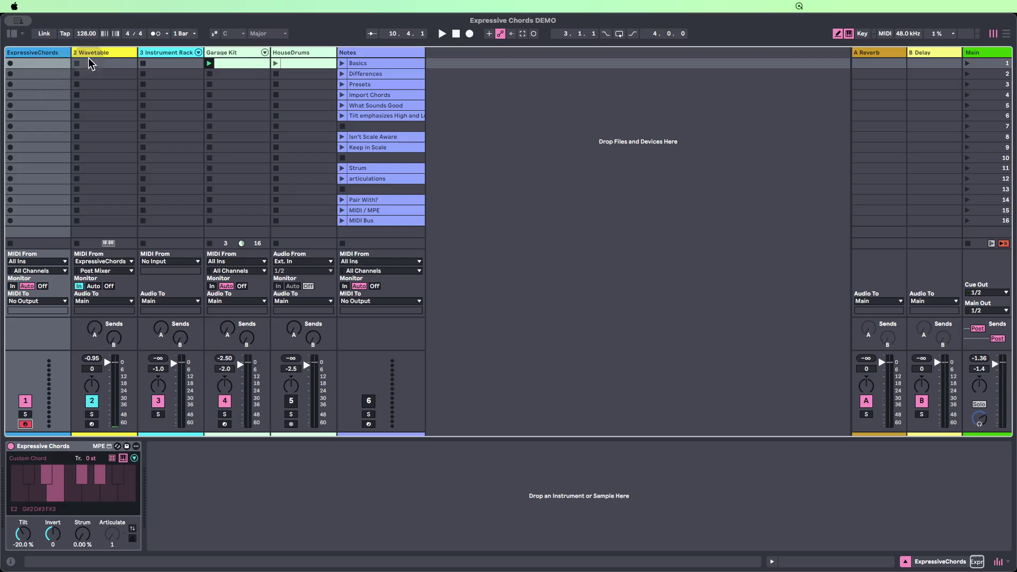
pyautogui.click(34, 51)
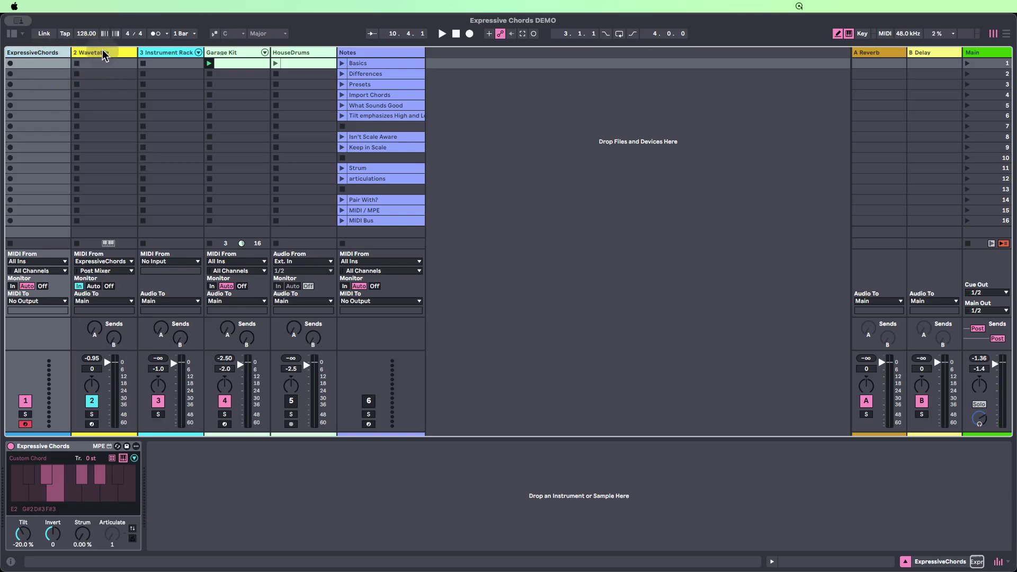
pyautogui.click(104, 55)
pyautogui.click(47, 53)
pyautogui.click(86, 53)
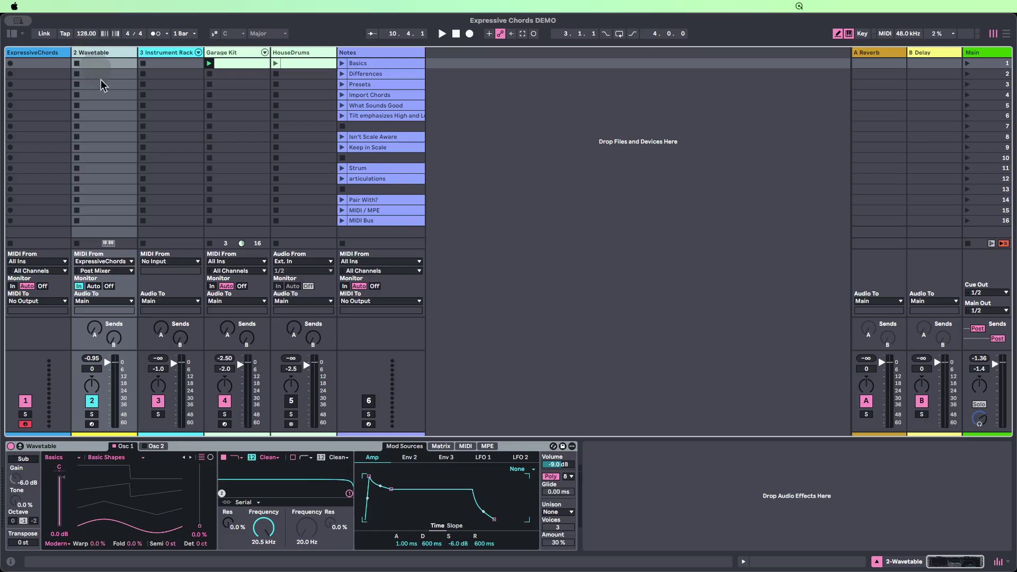
pyautogui.click(91, 424)
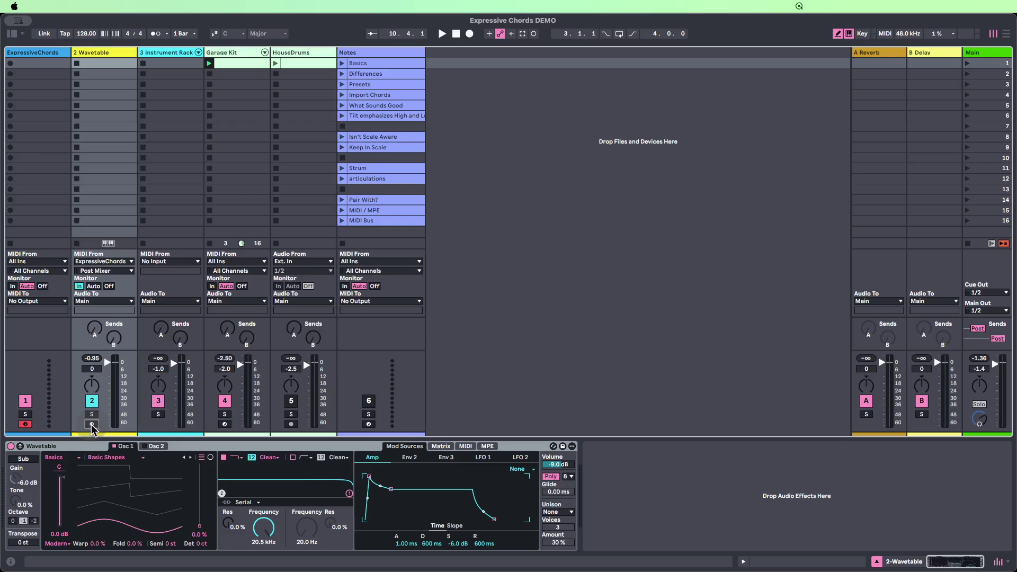
# Record the incoming chords as a 16-bar clip in the Wavetable track's first slot and stop playback
pyautogui.click(99, 62)
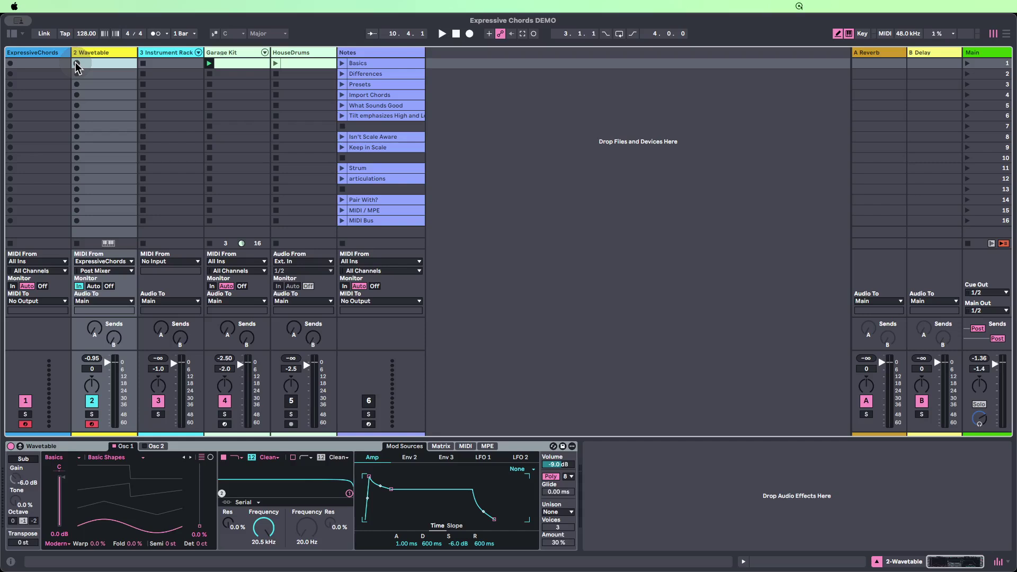
pyautogui.click(77, 64)
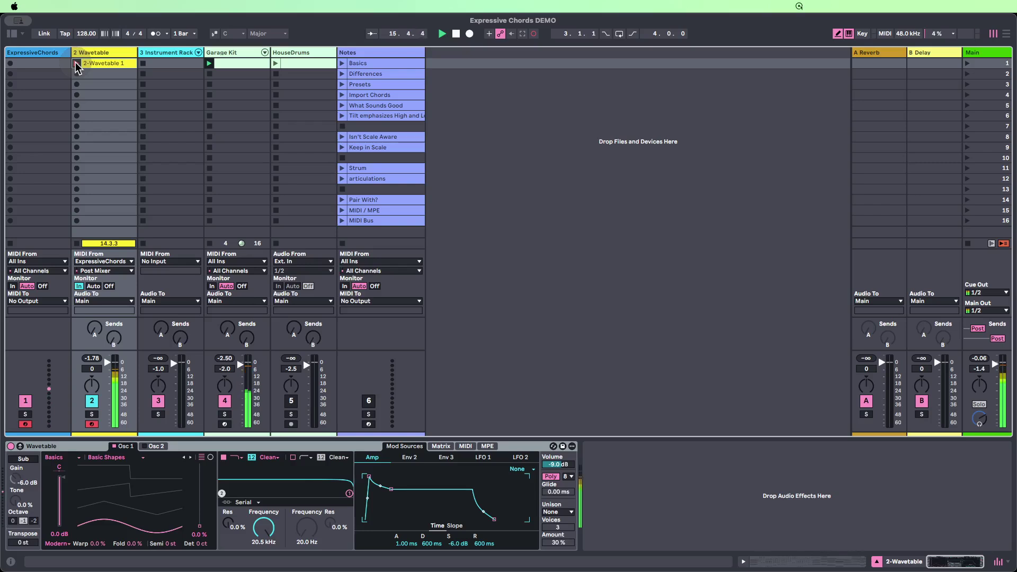
pyautogui.click(77, 70)
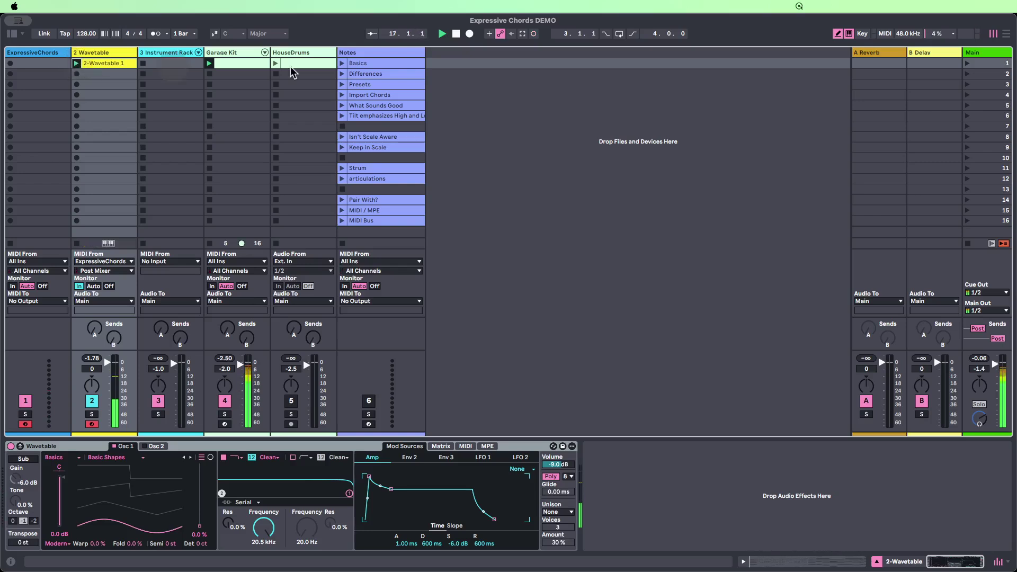
pyautogui.click(455, 33)
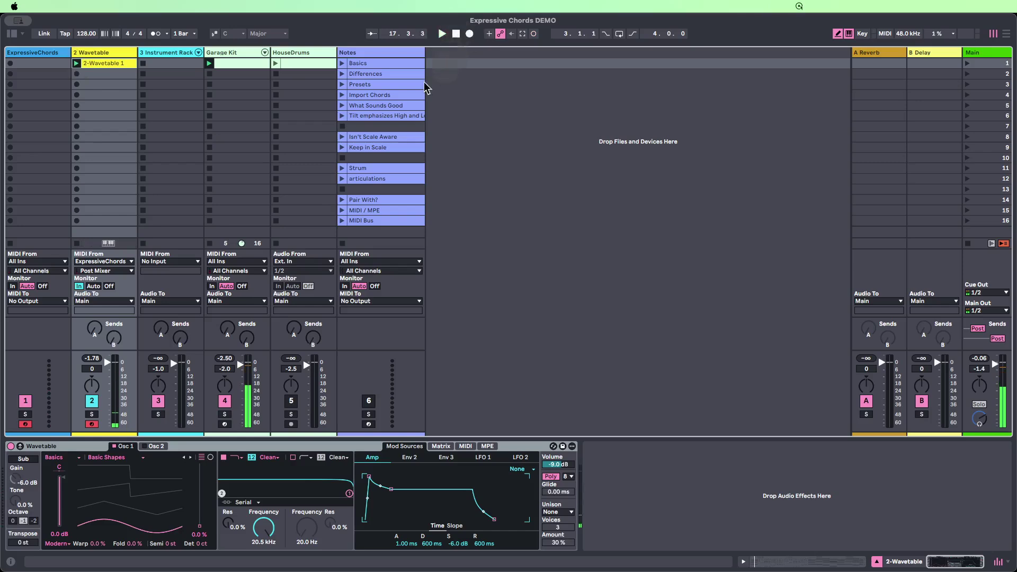
# Examine the recorded Wavetable clip in an enlarged note editor with Draw Mode off, selecting the D#4 notes between bars 4 and 8
pyautogui.doubleClick(107, 62)
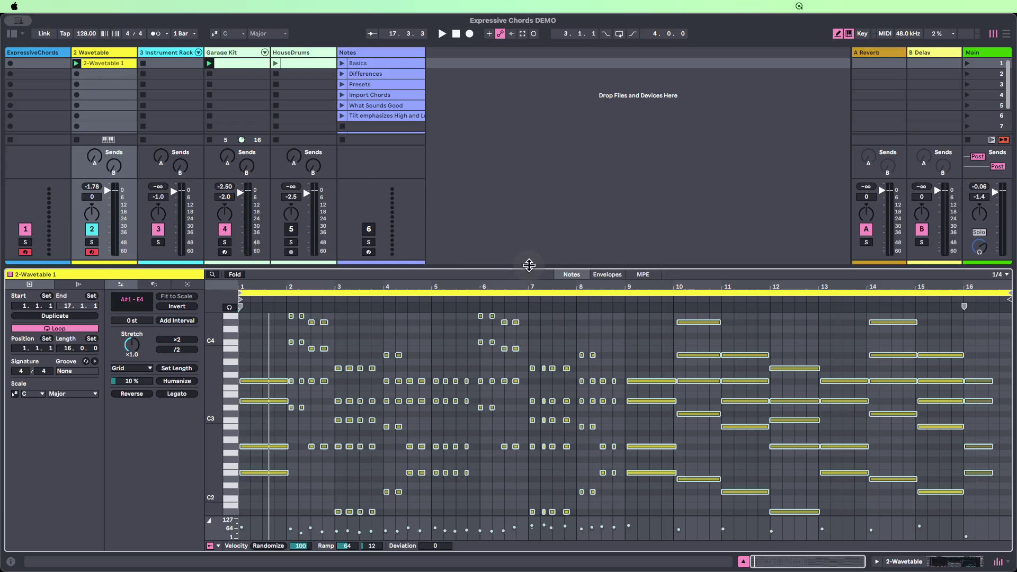
pyautogui.moveTo(529, 265); pyautogui.dragTo(518, 164)
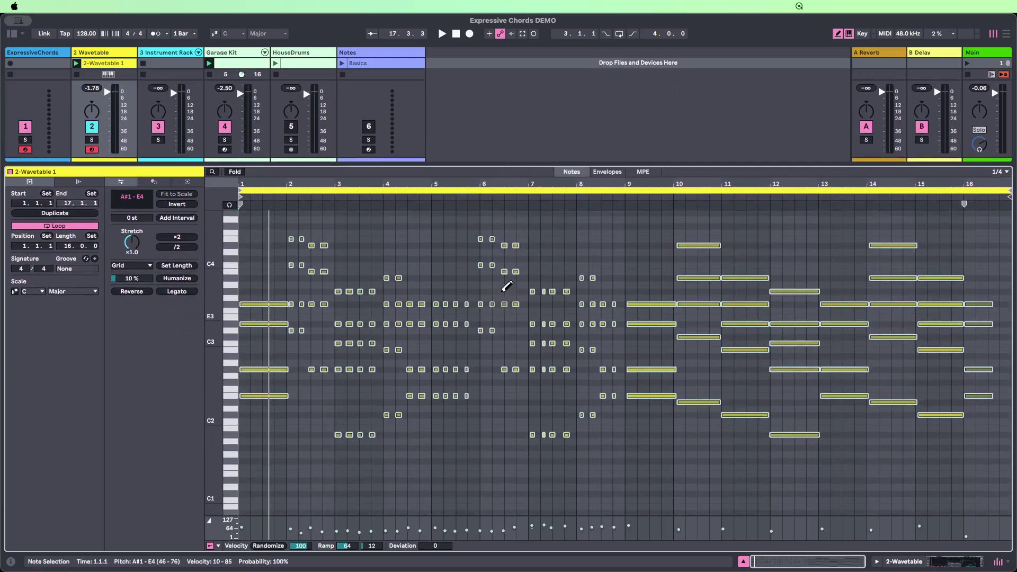
pyautogui.press('b')
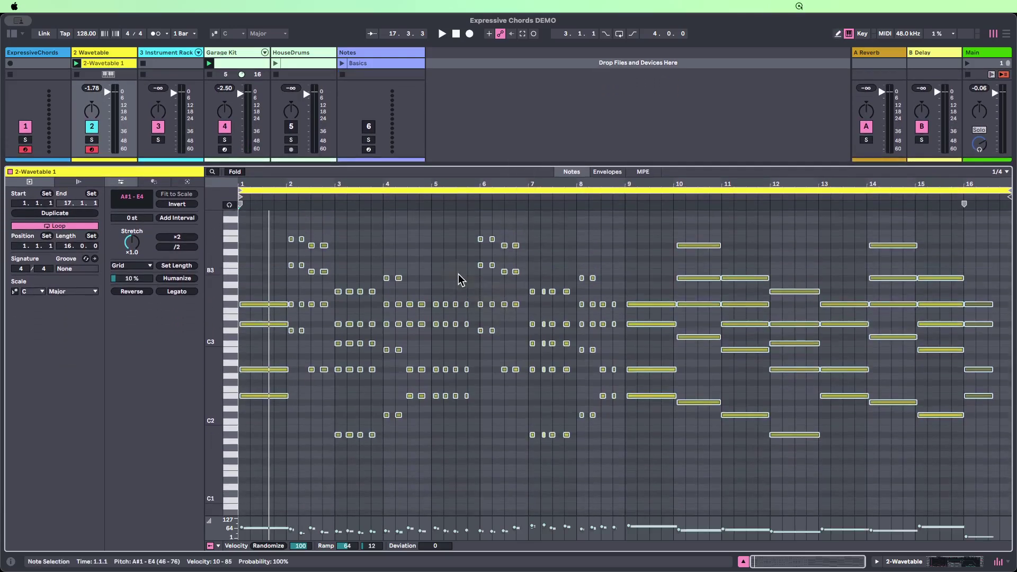
pyautogui.click(427, 265)
pyautogui.moveTo(382, 251); pyautogui.dragTo(575, 246)
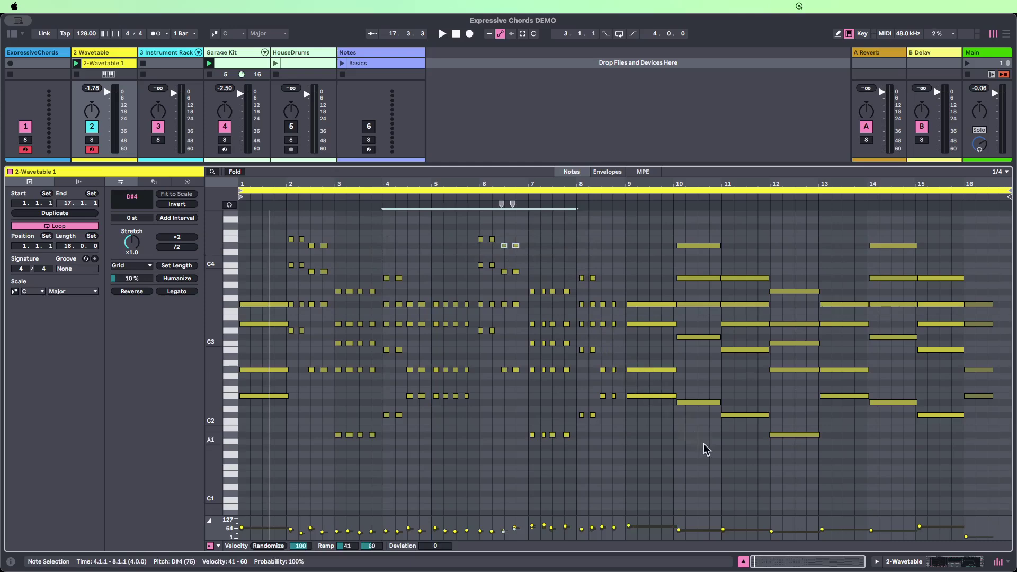
# Close the clip's note editor and show the Expressive Chords device on the ExpressiveChords track
pyautogui.click(744, 561)
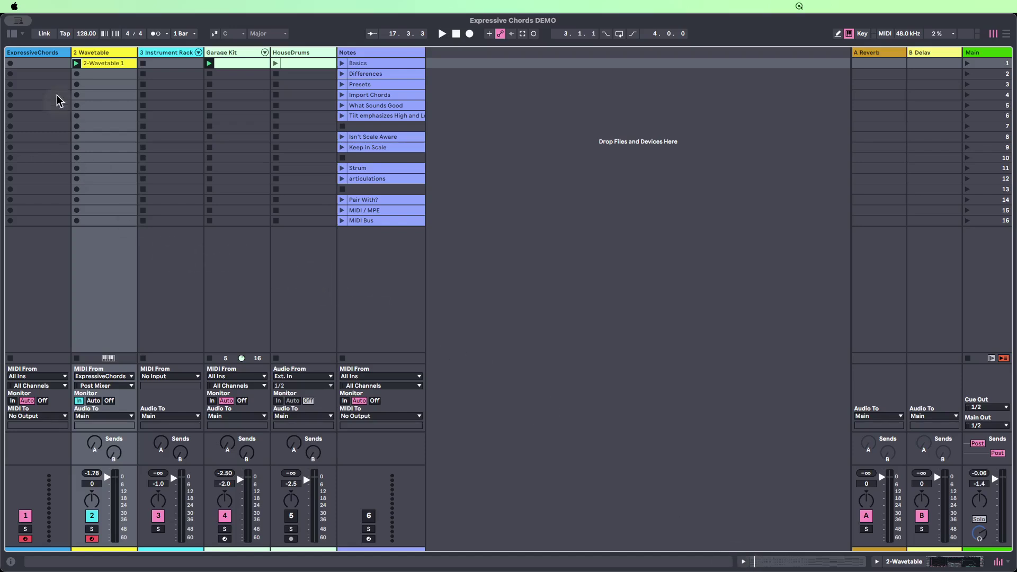
pyautogui.doubleClick(45, 51)
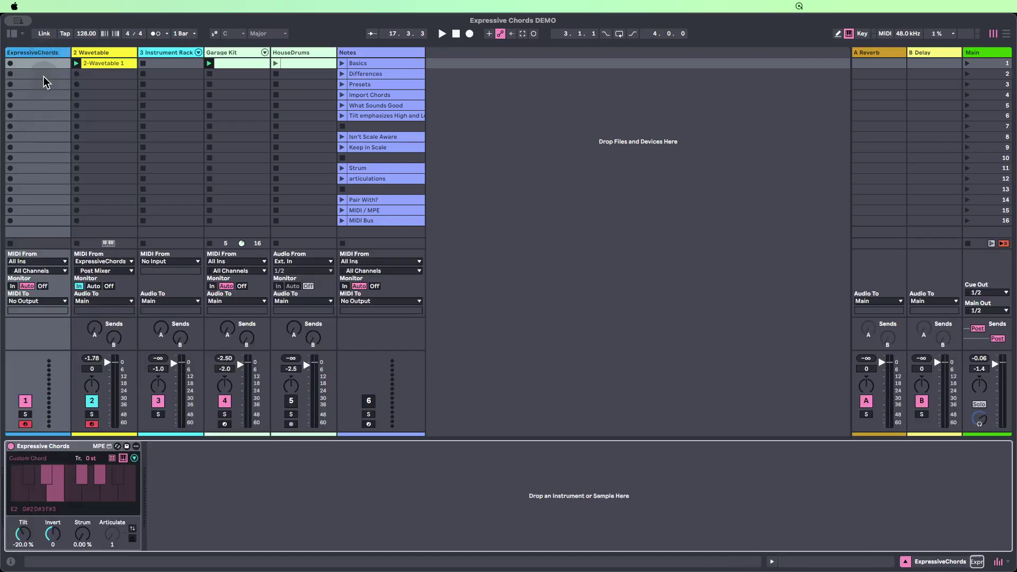